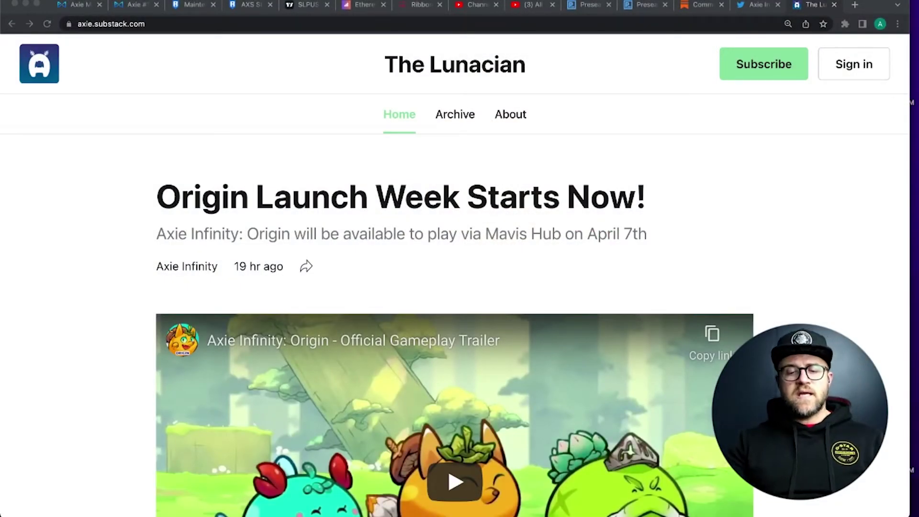
{"action": "scroll", "coordinate": [122, 302], "scroll_direction": "down", "scroll_amount": 1}
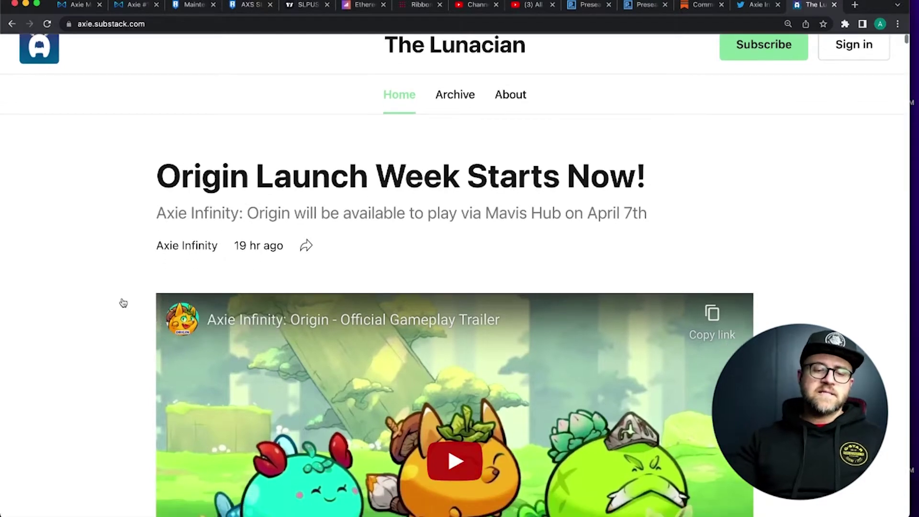
{"action": "scroll", "coordinate": [123, 301], "scroll_direction": "down", "scroll_amount": 1}
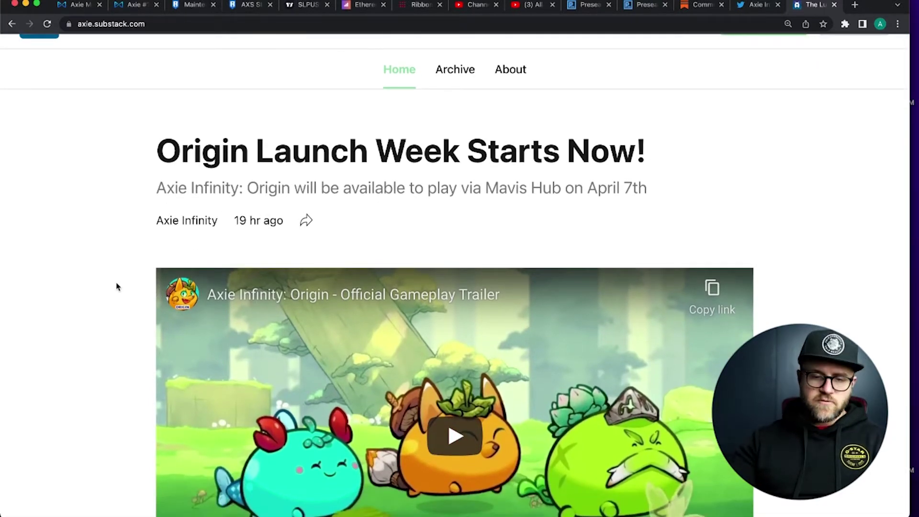
{"action": "scroll", "coordinate": [116, 287], "scroll_direction": "down", "scroll_amount": 2}
{"action": "scroll", "coordinate": [117, 287], "scroll_direction": "down", "scroll_amount": 3}
{"action": "scroll", "coordinate": [117, 287], "scroll_direction": "down", "scroll_amount": 1}
{"action": "scroll", "coordinate": [117, 287], "scroll_direction": "down", "scroll_amount": 3}
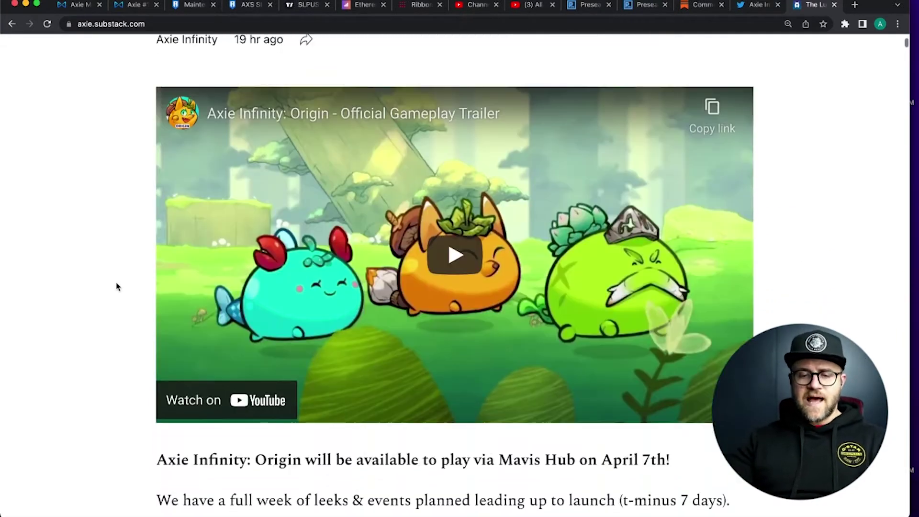
{"action": "scroll", "coordinate": [117, 287], "scroll_direction": "down", "scroll_amount": 5}
{"action": "scroll", "coordinate": [117, 287], "scroll_direction": "down", "scroll_amount": 8}
{"action": "scroll", "coordinate": [117, 287], "scroll_direction": "down", "scroll_amount": 2}
{"action": "scroll", "coordinate": [117, 287], "scroll_direction": "down", "scroll_amount": 5}
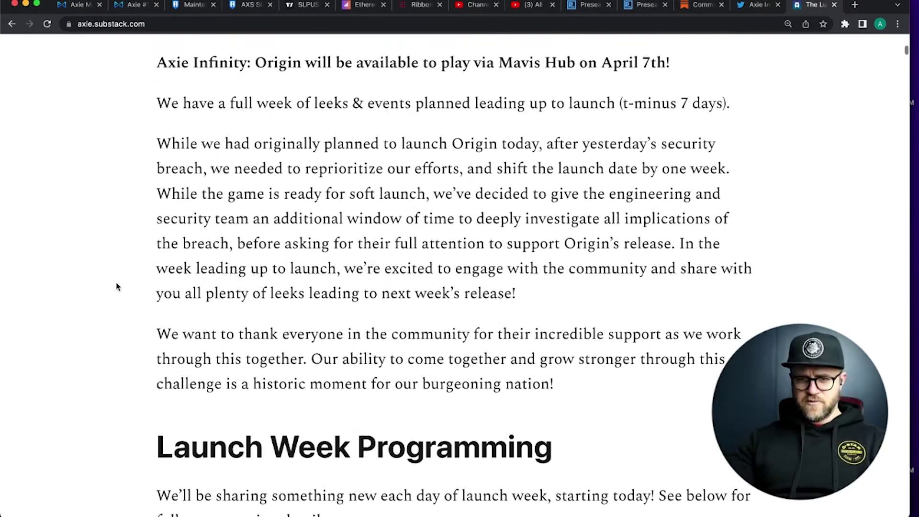
{"action": "scroll", "coordinate": [117, 287], "scroll_direction": "down", "scroll_amount": 1}
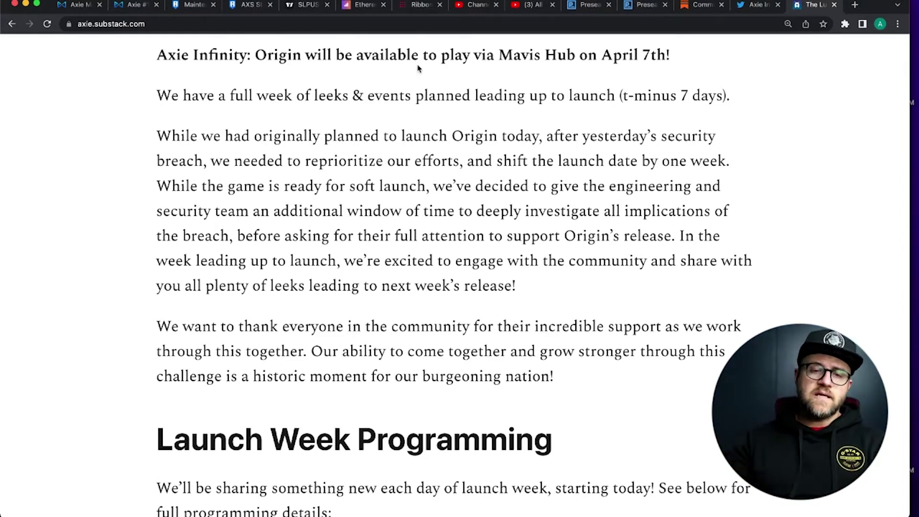
Switch to the TradingView SLP/USD 4-hour price chart
{"action": "left_click", "coordinate": [307, 6]}
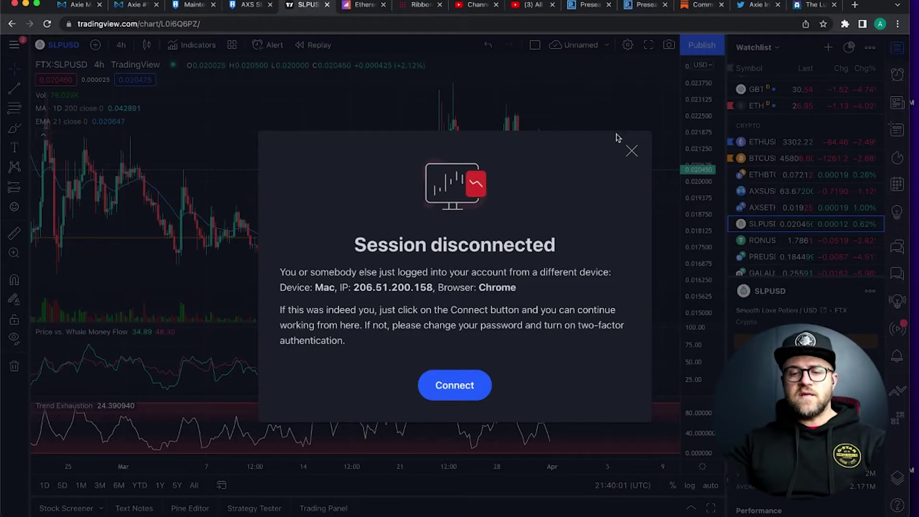
Dismiss the session-disconnected notice and load the AXS/USD 4-hour chart
{"action": "left_click", "coordinate": [631, 154]}
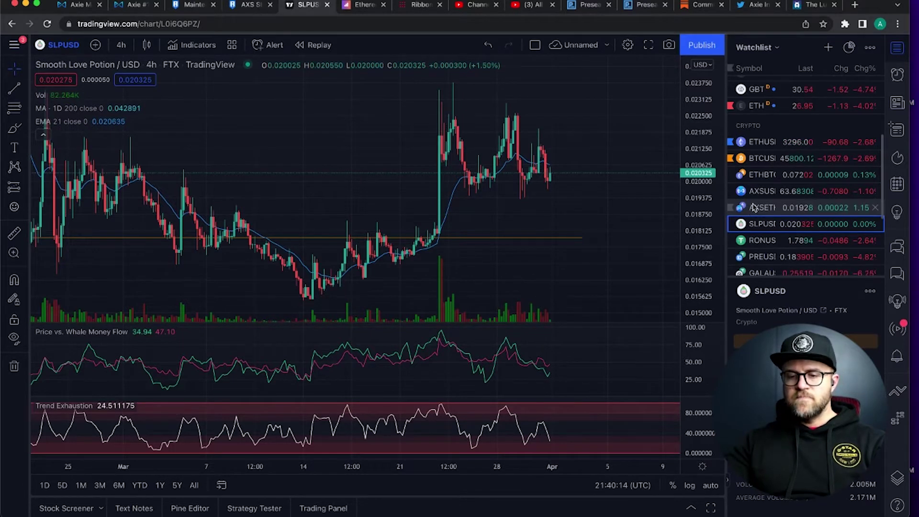
{"action": "left_click", "coordinate": [761, 191]}
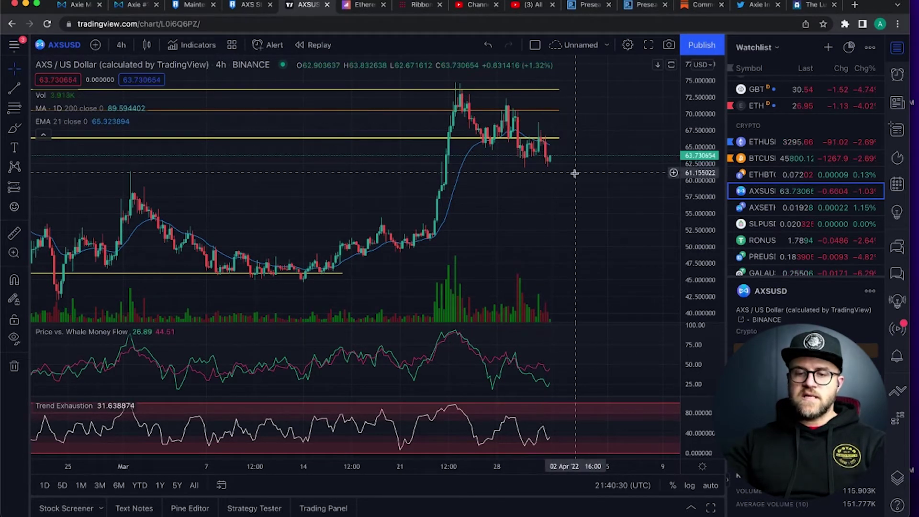
{"action": "left_click", "coordinate": [762, 142]}
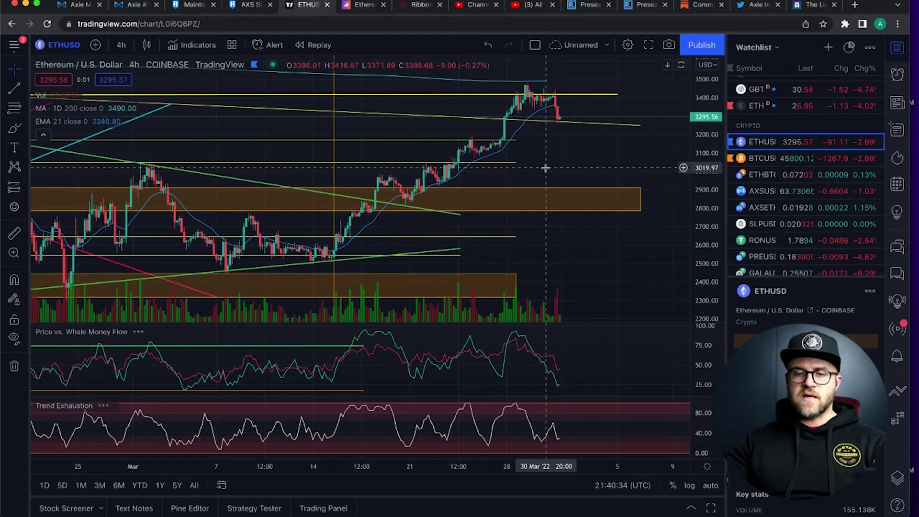
{"action": "left_click", "coordinate": [762, 158]}
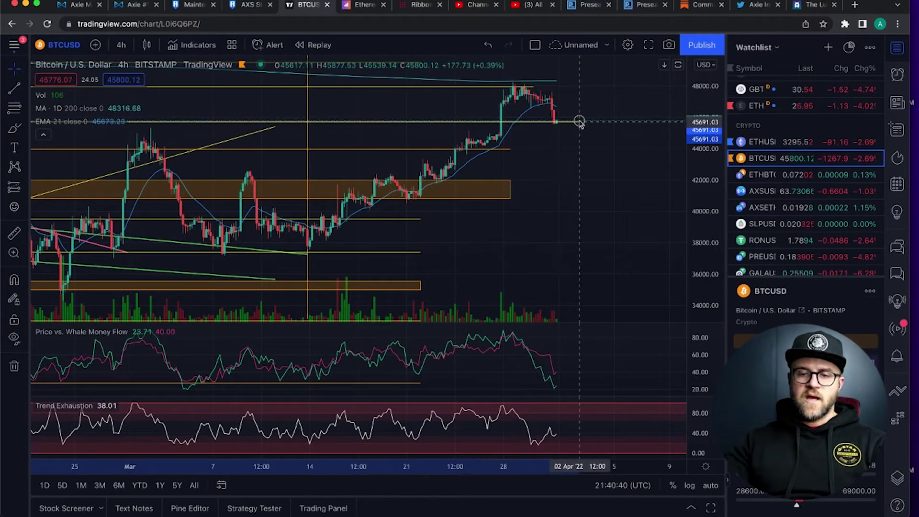
{"action": "left_click", "coordinate": [763, 142]}
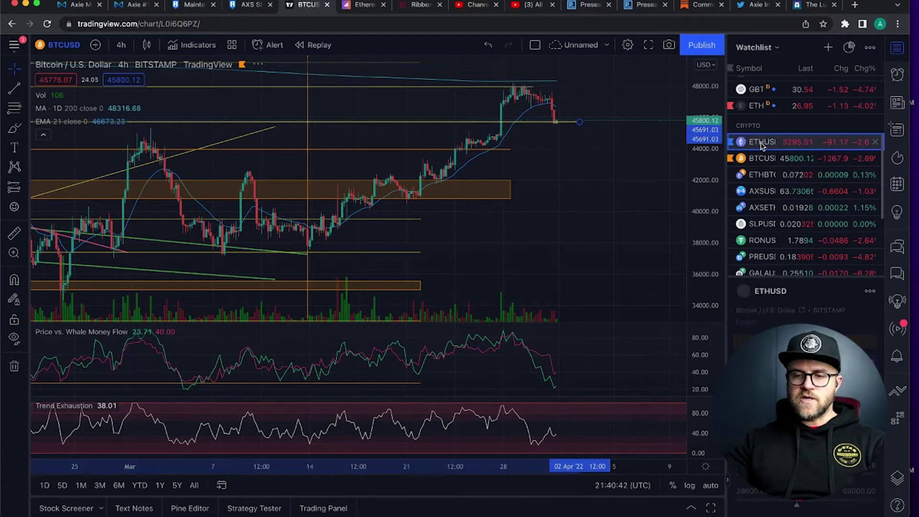
{"action": "left_click", "coordinate": [763, 190]}
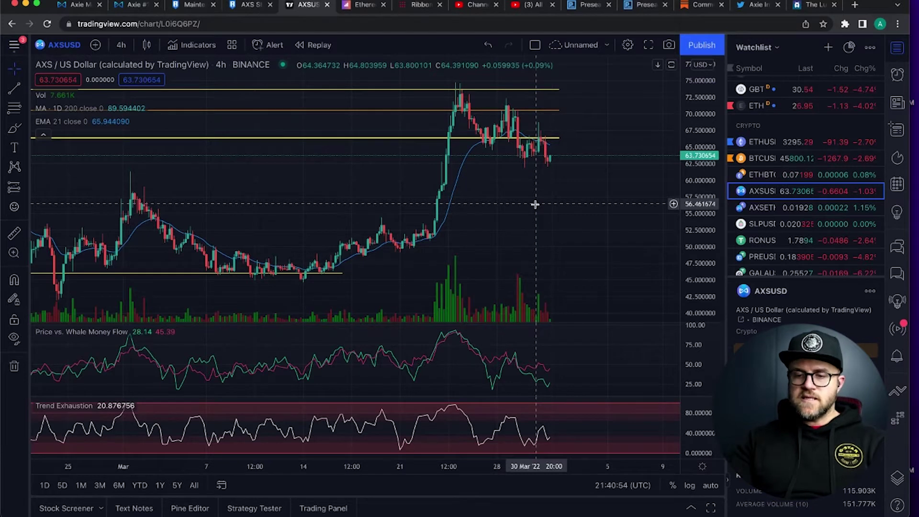
{"action": "mouse_move", "coordinate": [760, 224]}
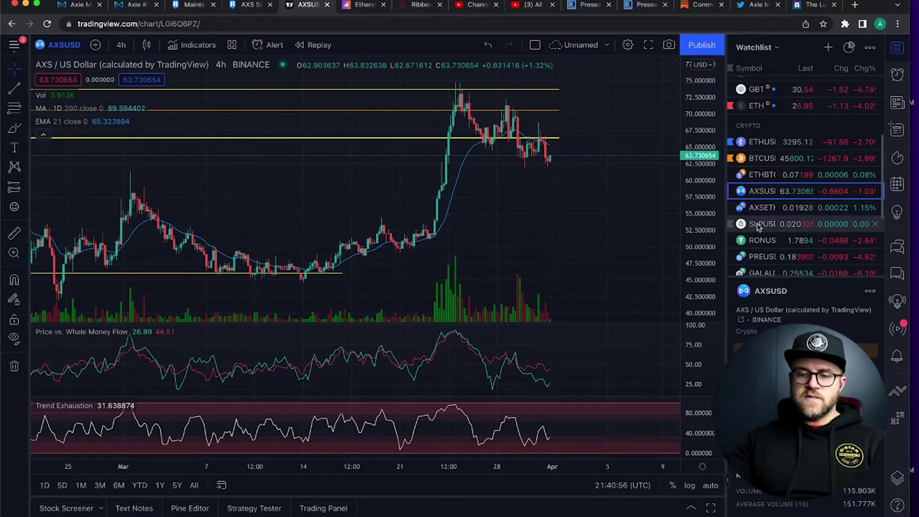
{"action": "scroll", "coordinate": [765, 230], "scroll_direction": "down", "scroll_amount": 1}
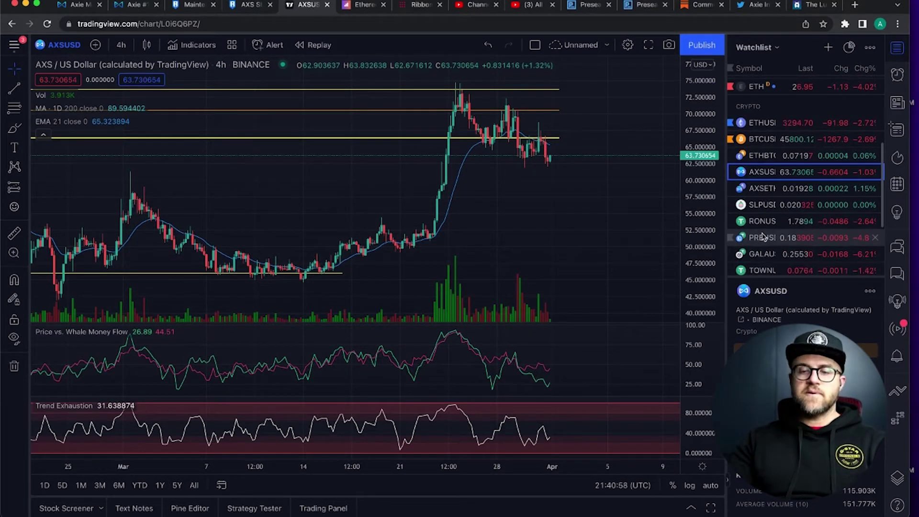
{"action": "scroll", "coordinate": [764, 238], "scroll_direction": "down", "scroll_amount": 1}
{"action": "scroll", "coordinate": [764, 237], "scroll_direction": "up", "scroll_amount": 1}
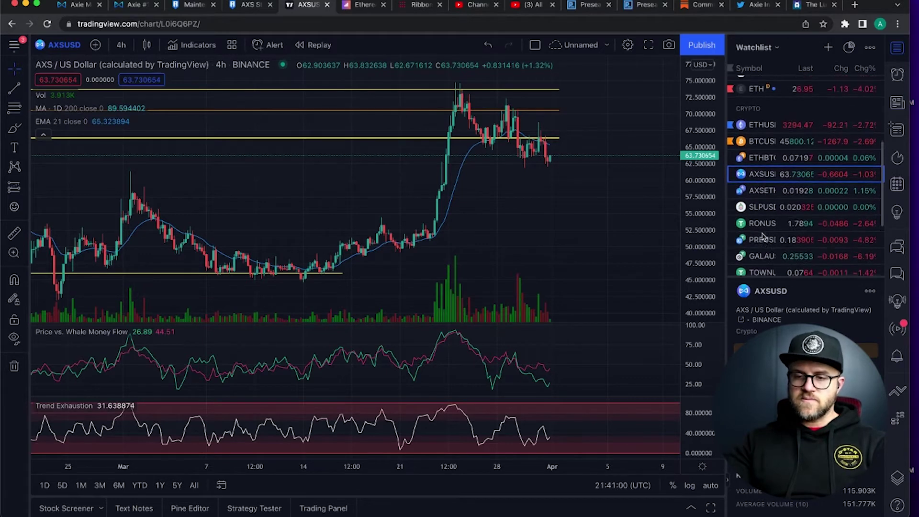
{"action": "scroll", "coordinate": [763, 238], "scroll_direction": "down", "scroll_amount": 1}
{"action": "scroll", "coordinate": [763, 209], "scroll_direction": "down", "scroll_amount": 1}
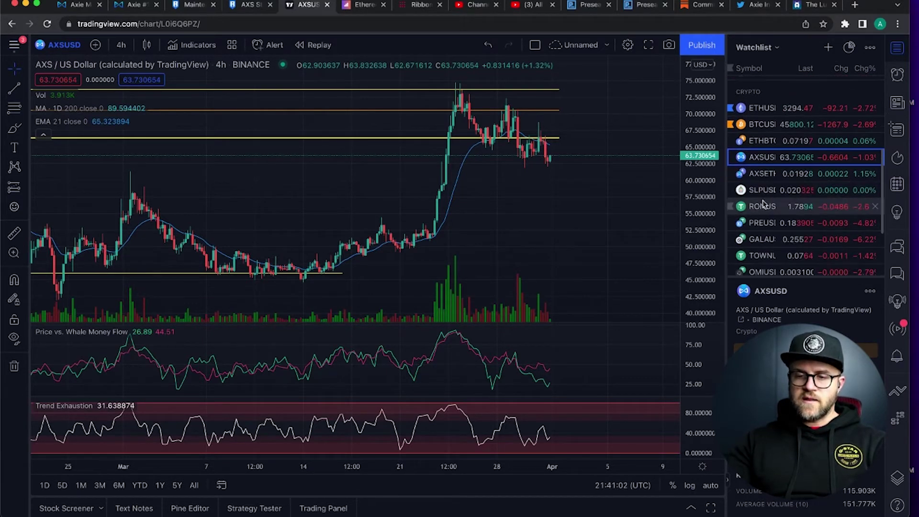
Load the RONUSD chart with a widened price scale, then bring up the Axie tweet images
{"action": "left_click", "coordinate": [764, 207]}
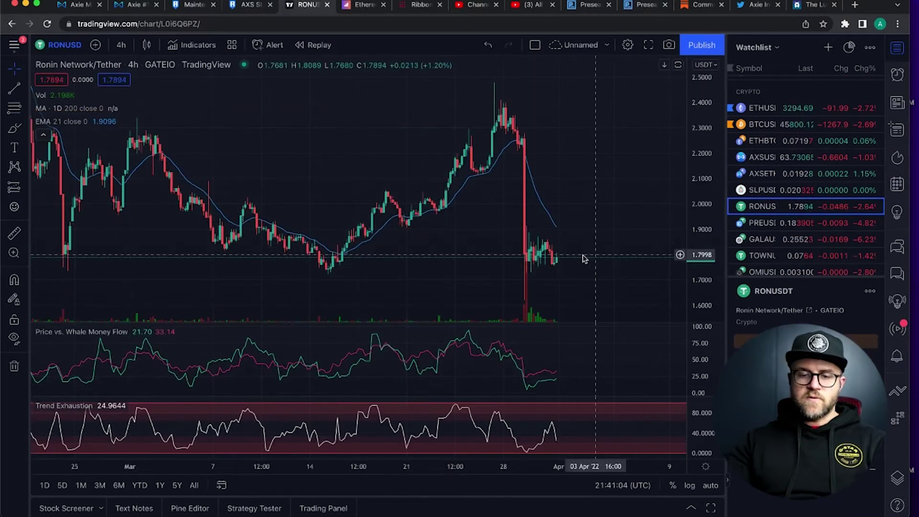
{"action": "scroll", "coordinate": [579, 259], "scroll_direction": "right", "scroll_amount": 2}
{"action": "scroll", "coordinate": [578, 257], "scroll_direction": "right", "scroll_amount": 1}
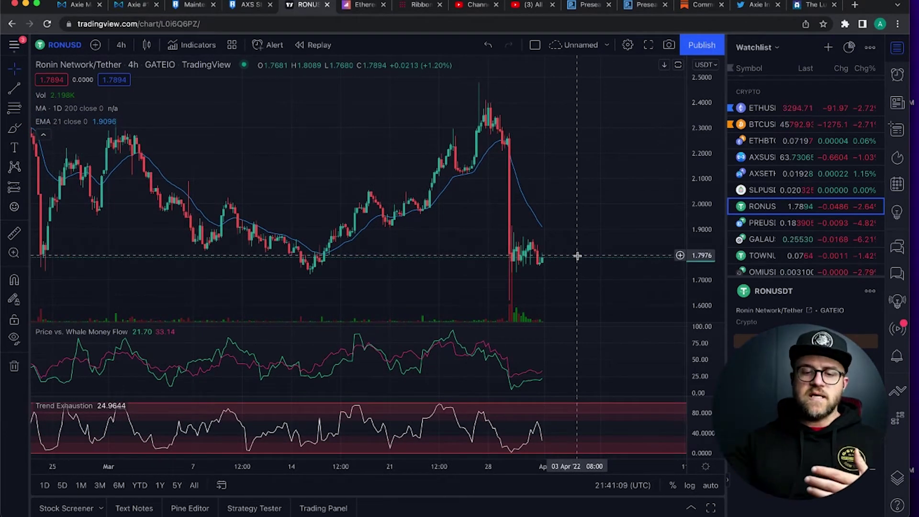
{"action": "scroll", "coordinate": [577, 256], "scroll_direction": "down", "scroll_amount": 1}
{"action": "scroll", "coordinate": [577, 255], "scroll_direction": "down", "scroll_amount": 1}
{"action": "scroll", "coordinate": [577, 256], "scroll_direction": "down", "scroll_amount": 1}
{"action": "scroll", "coordinate": [577, 256], "scroll_direction": "down", "scroll_amount": 1}
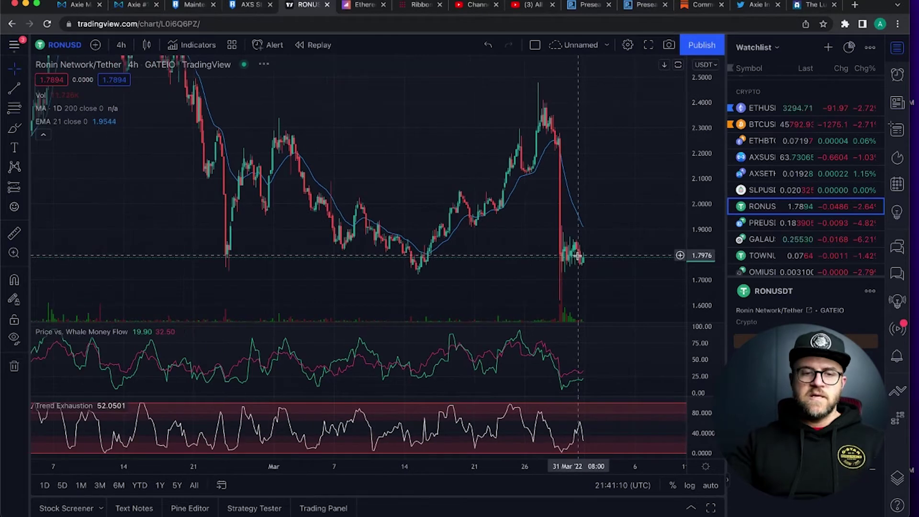
{"action": "left_click_drag", "start_coordinate": [700, 127], "coordinate": [698, 204]}
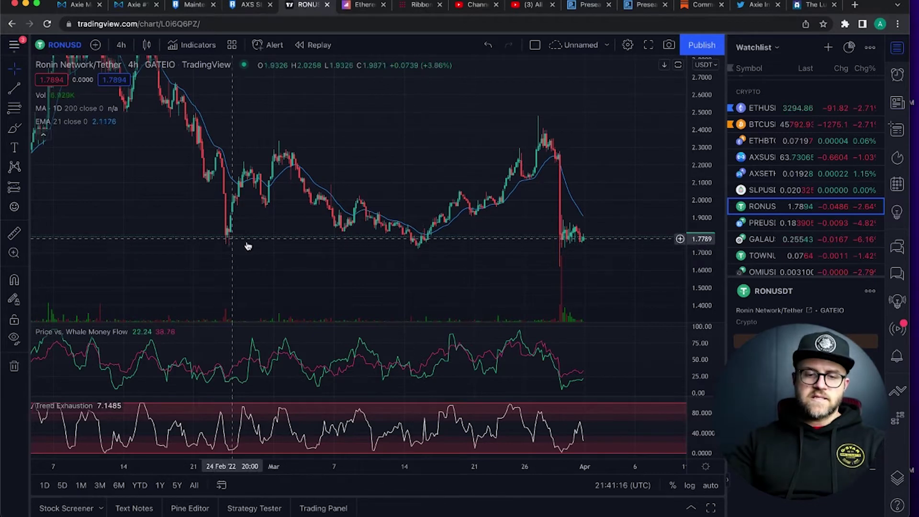
{"action": "scroll", "coordinate": [376, 229], "scroll_direction": "left", "scroll_amount": 2}
{"action": "scroll", "coordinate": [376, 229], "scroll_direction": "down", "scroll_amount": 2}
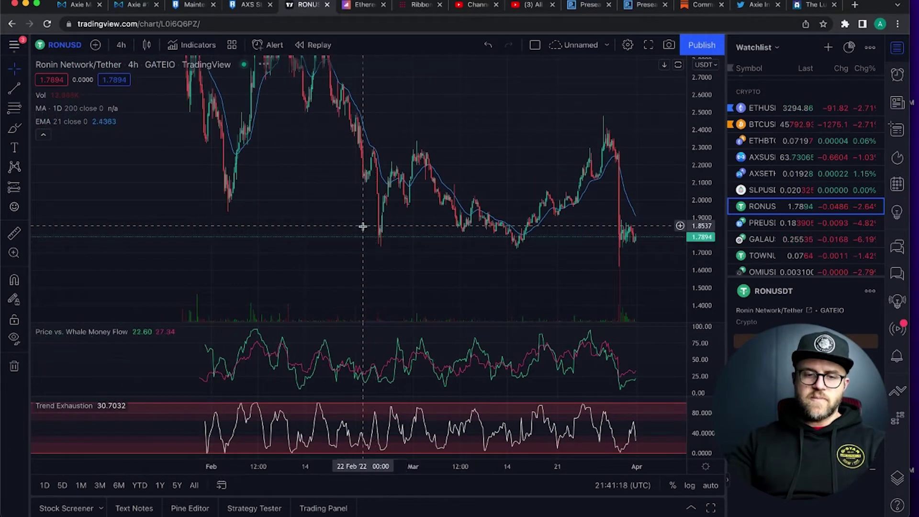
{"action": "scroll", "coordinate": [362, 227], "scroll_direction": "down", "scroll_amount": 1}
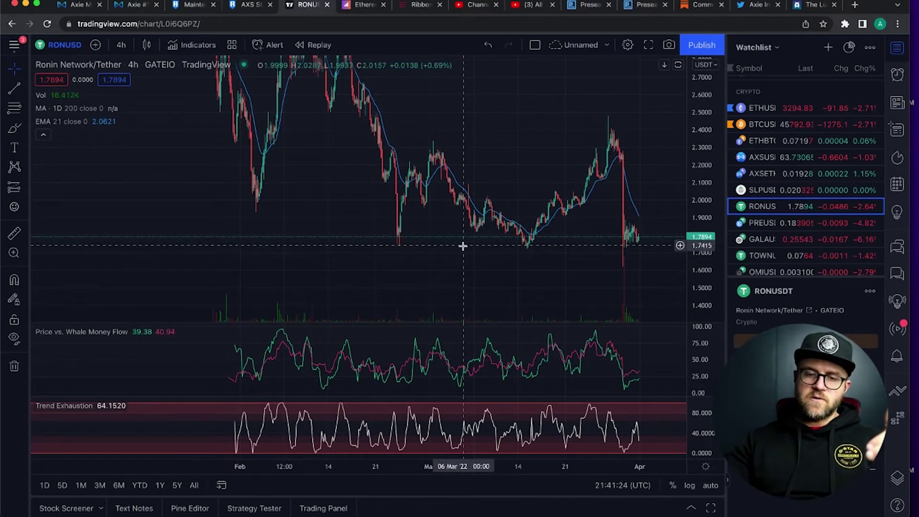
{"action": "scroll", "coordinate": [601, 251], "scroll_direction": "up", "scroll_amount": 5}
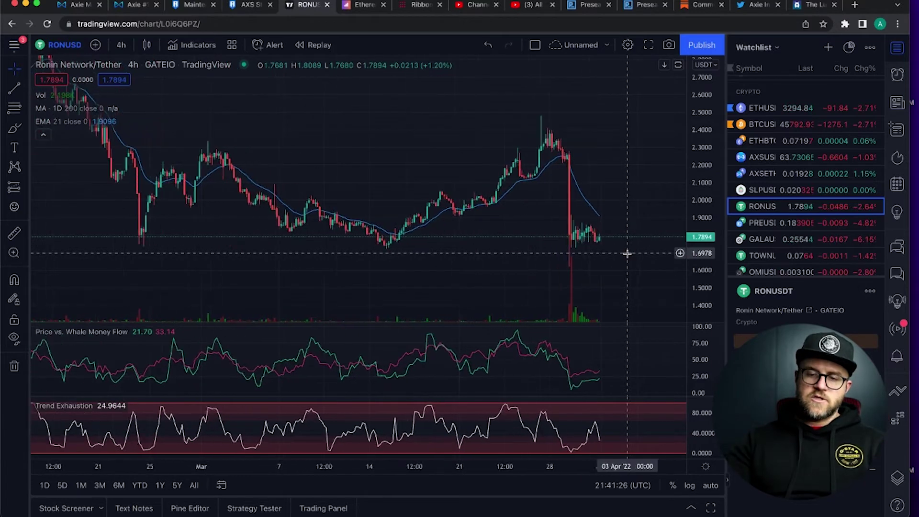
{"action": "scroll", "coordinate": [627, 253], "scroll_direction": "right", "scroll_amount": 3}
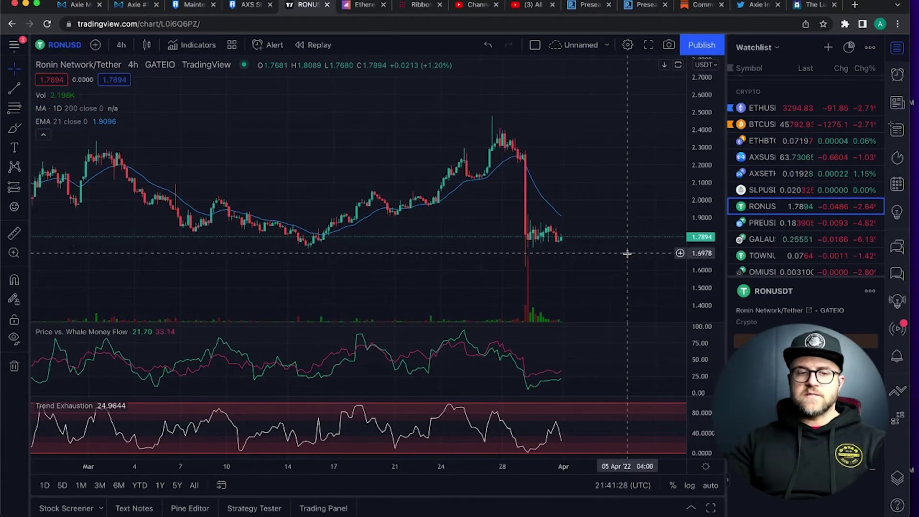
{"action": "left_click", "coordinate": [757, 5]}
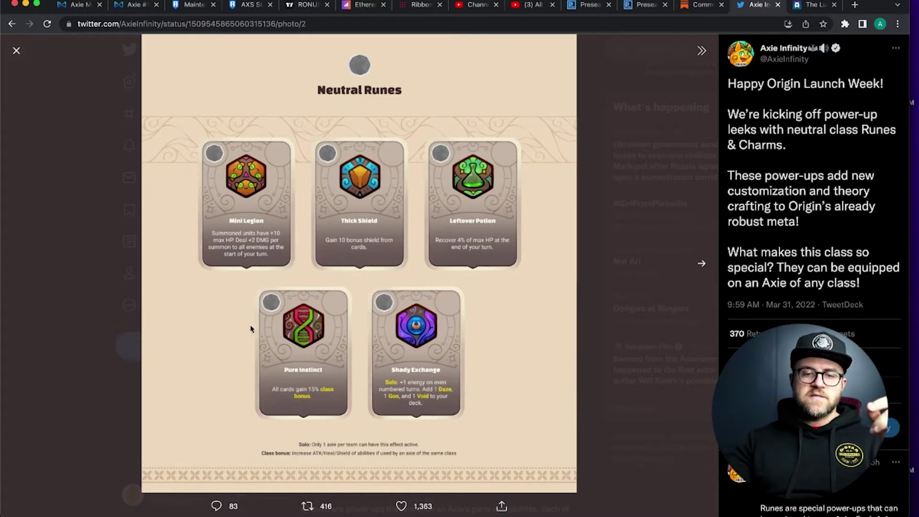
Cycle through the Mystic and Rare & Epic Neutral Charms images, then step back
{"action": "key", "text": "Right"}
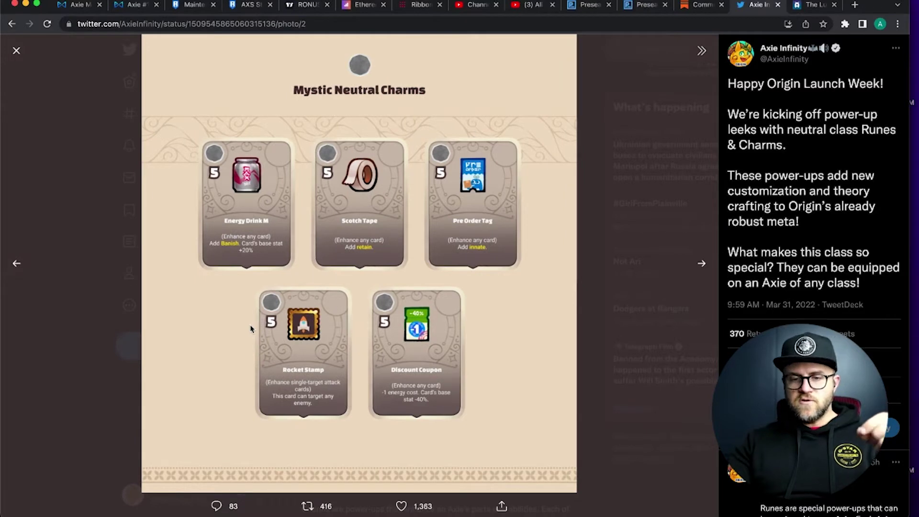
{"action": "key", "text": "Right"}
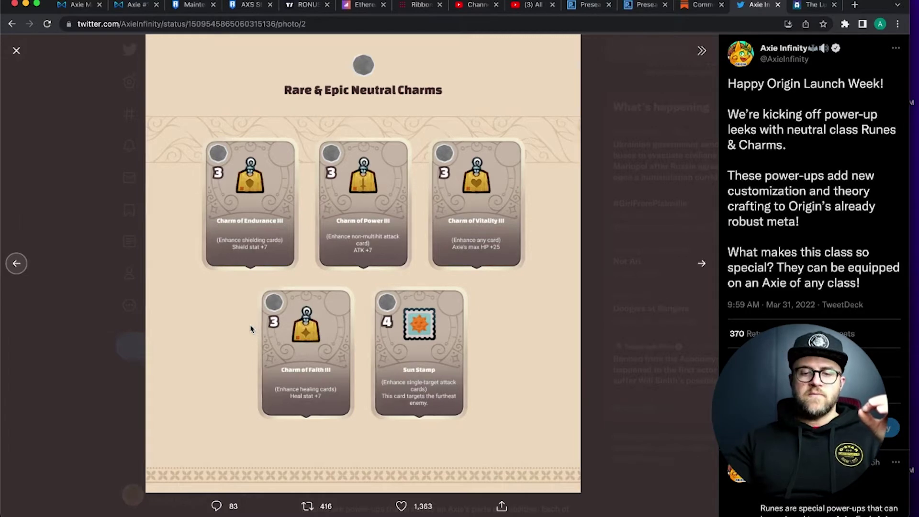
{"action": "key", "text": "Left"}
{"action": "key", "text": "Left"}
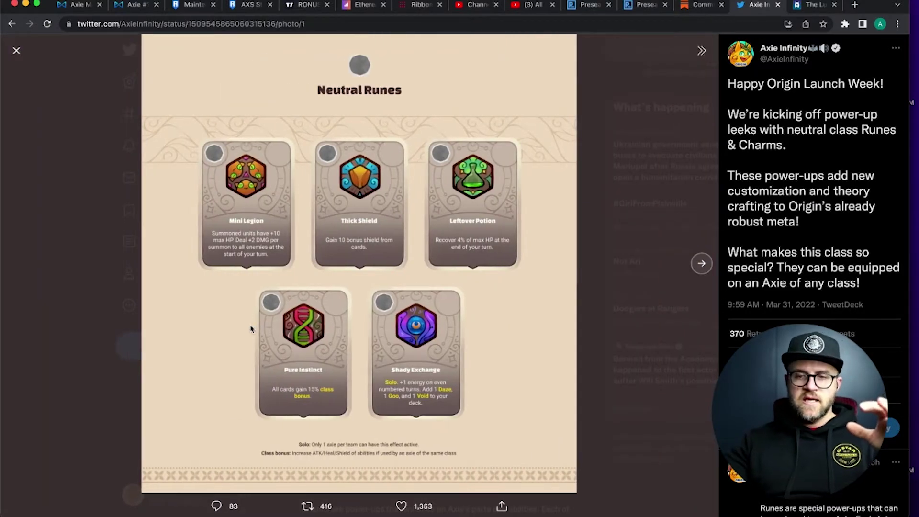
Back on The Lunacian post, play the Origin gameplay trailer and later pause it
{"action": "left_click", "coordinate": [815, 7]}
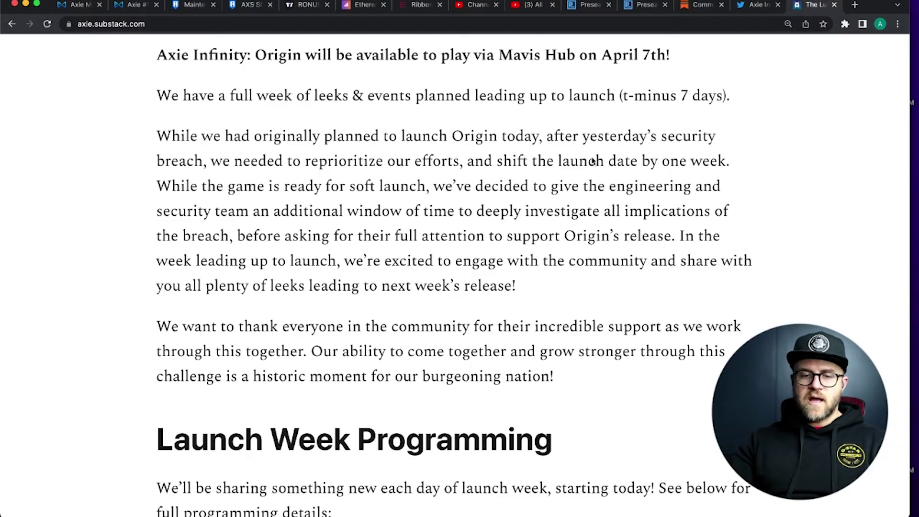
{"action": "scroll", "coordinate": [118, 291], "scroll_direction": "down", "scroll_amount": 1}
{"action": "scroll", "coordinate": [118, 292], "scroll_direction": "up", "scroll_amount": 1}
{"action": "scroll", "coordinate": [118, 292], "scroll_direction": "up", "scroll_amount": 5}
{"action": "scroll", "coordinate": [119, 291], "scroll_direction": "up", "scroll_amount": 2}
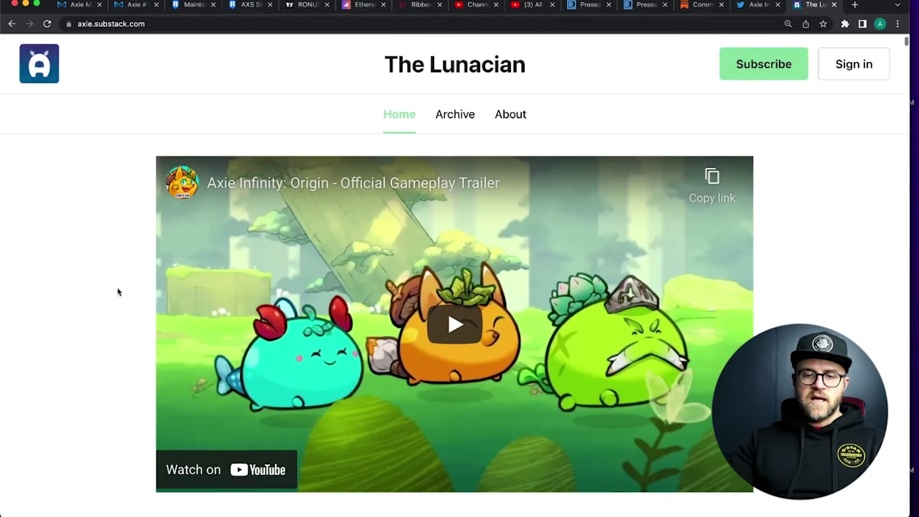
{"action": "left_click", "coordinate": [468, 319]}
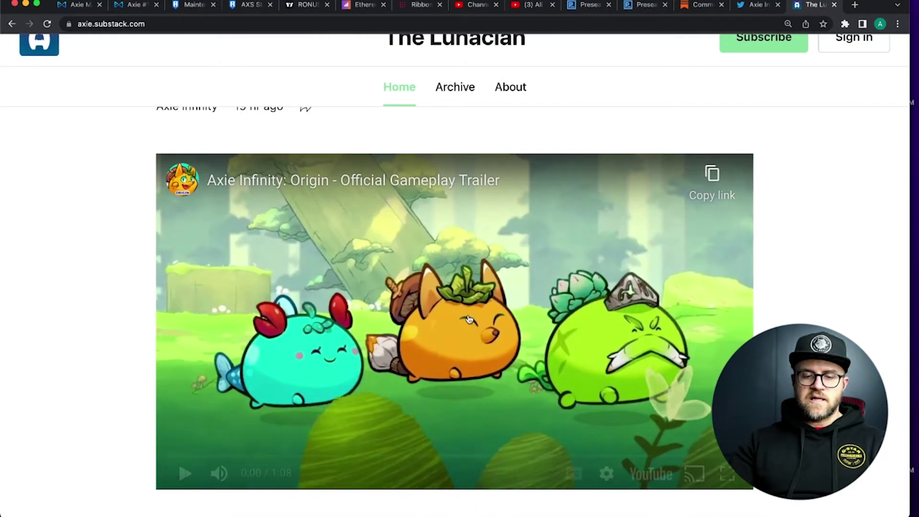
{"action": "scroll", "coordinate": [123, 395], "scroll_direction": "down", "scroll_amount": 1}
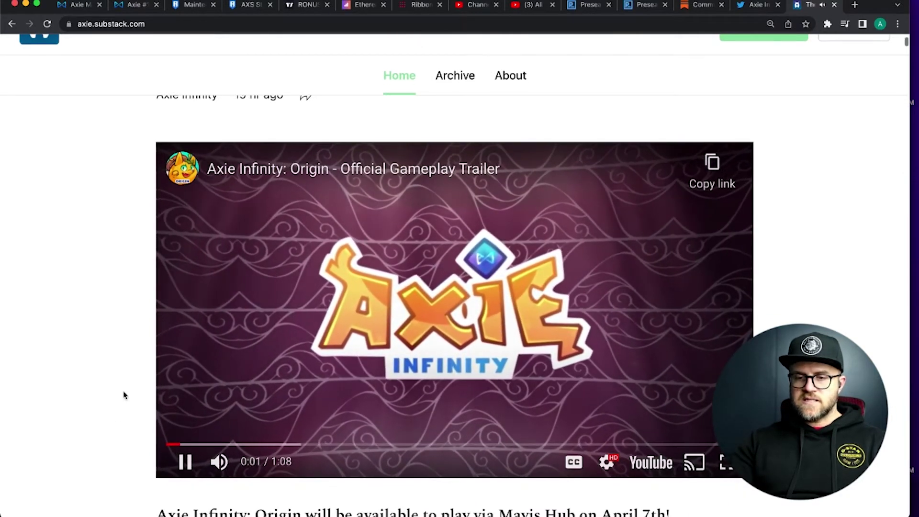
{"action": "scroll", "coordinate": [124, 394], "scroll_direction": "down", "scroll_amount": 1}
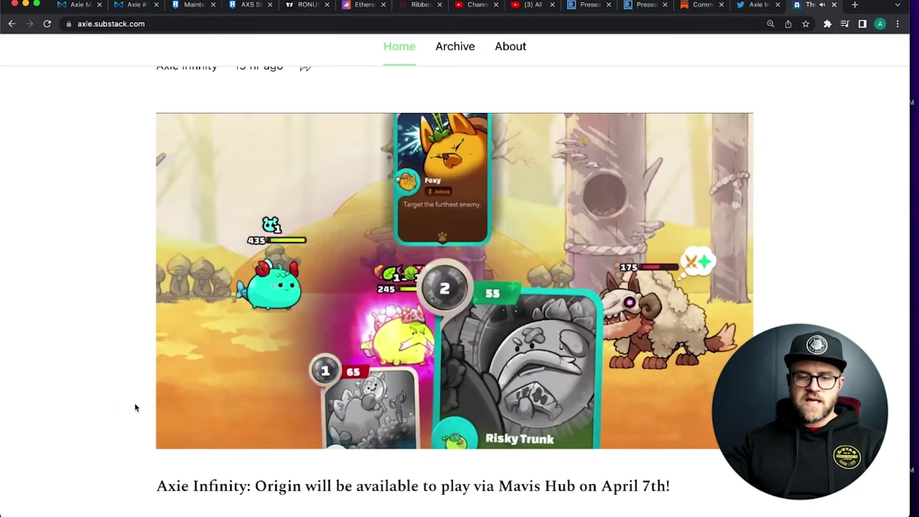
{"action": "scroll", "coordinate": [144, 405], "scroll_direction": "down", "scroll_amount": 1}
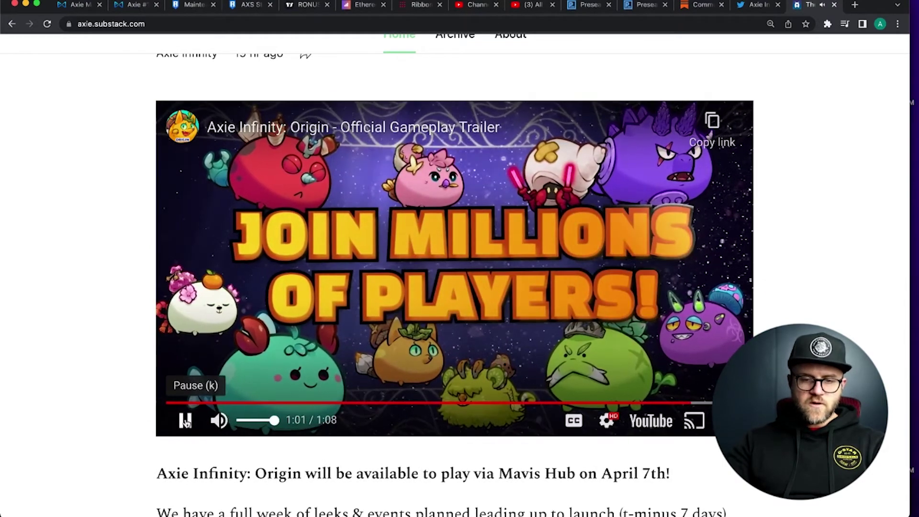
{"action": "left_click", "coordinate": [185, 420]}
{"action": "scroll", "coordinate": [129, 359], "scroll_direction": "down", "scroll_amount": 3}
{"action": "scroll", "coordinate": [130, 356], "scroll_direction": "down", "scroll_amount": 3}
{"action": "scroll", "coordinate": [130, 357], "scroll_direction": "down", "scroll_amount": 3}
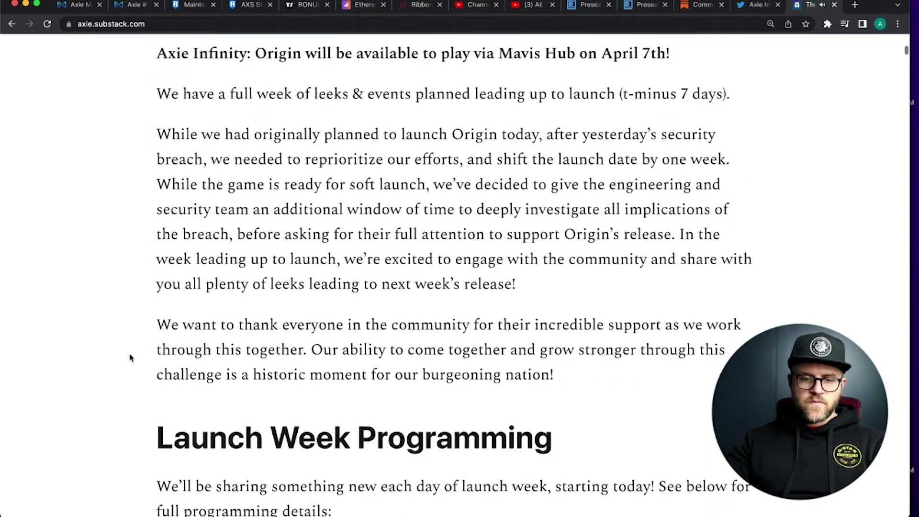
{"action": "scroll", "coordinate": [130, 357], "scroll_direction": "down", "scroll_amount": 1}
{"action": "scroll", "coordinate": [131, 357], "scroll_direction": "down", "scroll_amount": 3}
{"action": "scroll", "coordinate": [130, 357], "scroll_direction": "down", "scroll_amount": 1}
{"action": "scroll", "coordinate": [130, 357], "scroll_direction": "down", "scroll_amount": 1}
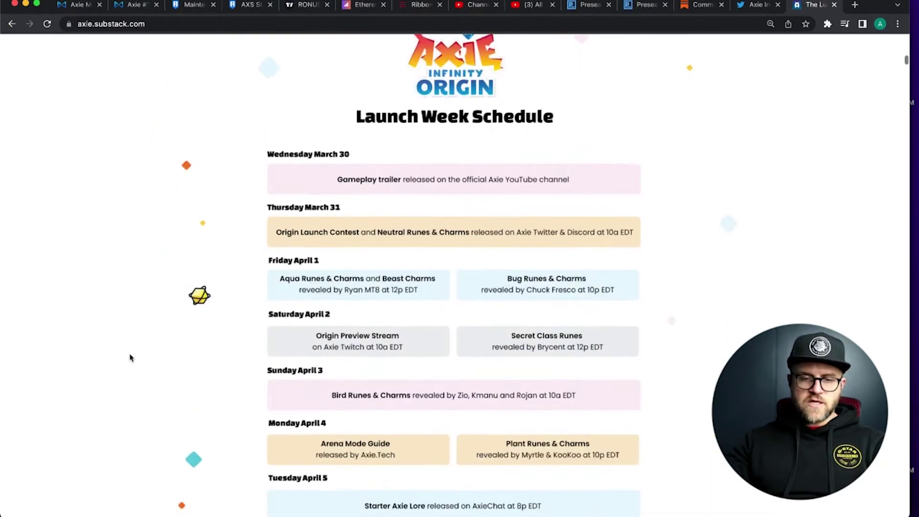
{"action": "scroll", "coordinate": [130, 357], "scroll_direction": "down", "scroll_amount": 1}
{"action": "scroll", "coordinate": [130, 357], "scroll_direction": "down", "scroll_amount": 1}
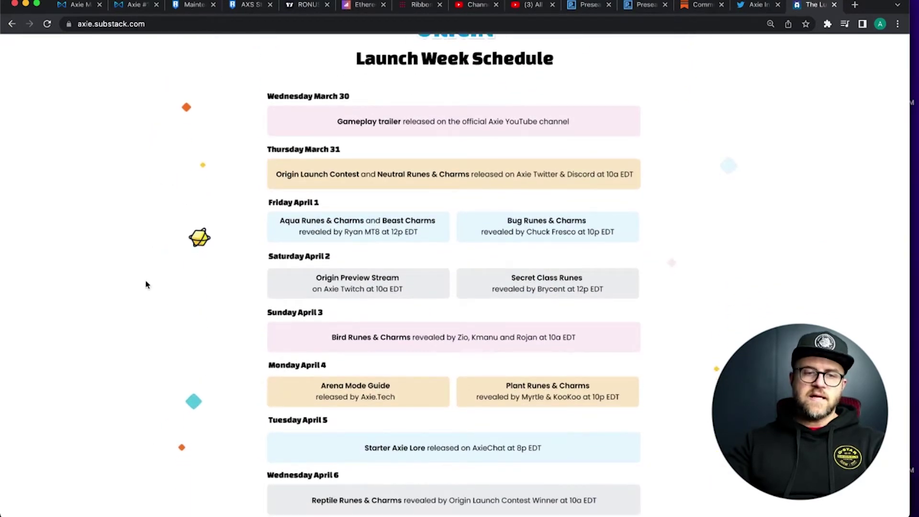
{"action": "scroll", "coordinate": [146, 284], "scroll_direction": "down", "scroll_amount": 1}
{"action": "scroll", "coordinate": [146, 285], "scroll_direction": "down", "scroll_amount": 1}
{"action": "scroll", "coordinate": [146, 284], "scroll_direction": "down", "scroll_amount": 1}
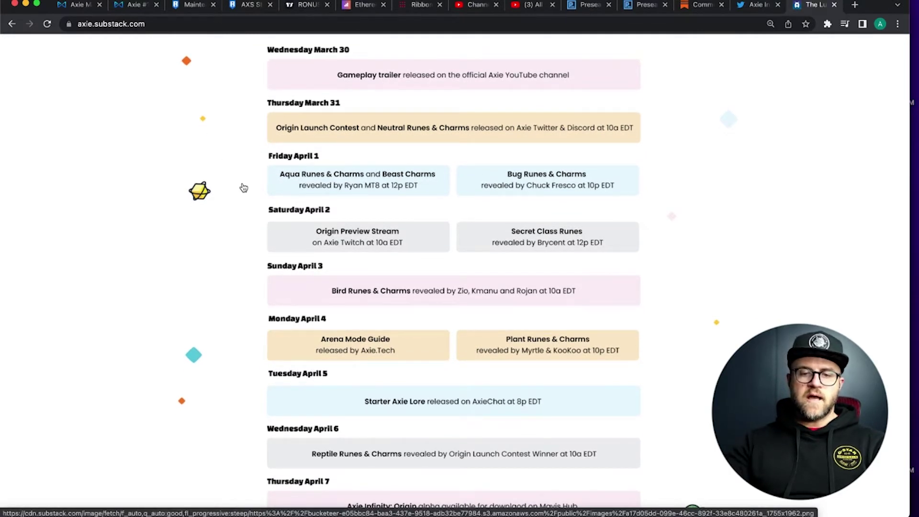
{"action": "scroll", "coordinate": [243, 187], "scroll_direction": "down", "scroll_amount": 1}
{"action": "scroll", "coordinate": [243, 187], "scroll_direction": "down", "scroll_amount": 1}
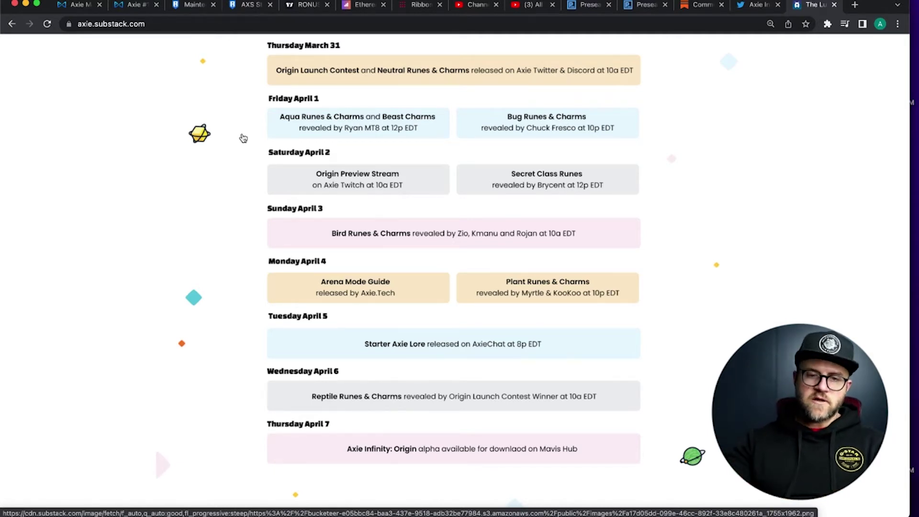
{"action": "scroll", "coordinate": [243, 138], "scroll_direction": "up", "scroll_amount": 1}
{"action": "scroll", "coordinate": [226, 187], "scroll_direction": "down", "scroll_amount": 1}
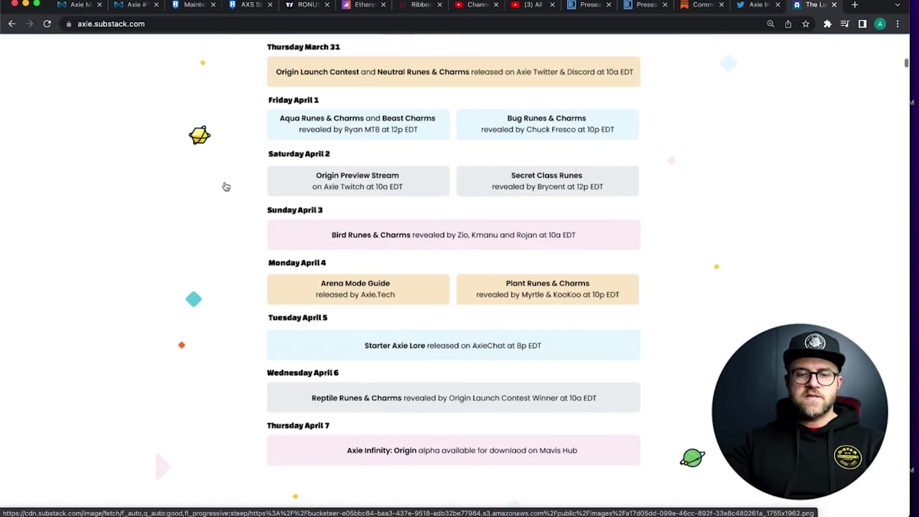
{"action": "scroll", "coordinate": [226, 187], "scroll_direction": "down", "scroll_amount": 10}
{"action": "scroll", "coordinate": [224, 185], "scroll_direction": "down", "scroll_amount": 1}
{"action": "scroll", "coordinate": [224, 185], "scroll_direction": "up", "scroll_amount": 10}
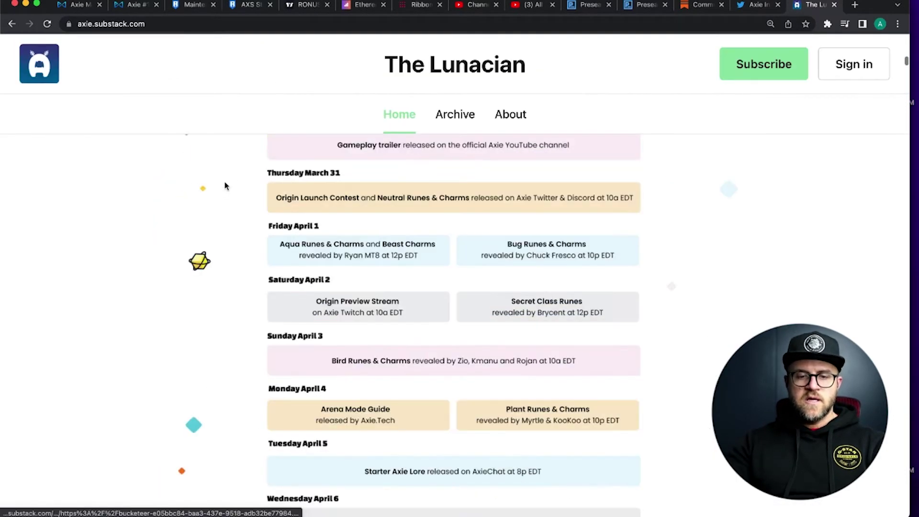
{"action": "scroll", "coordinate": [224, 186], "scroll_direction": "down", "scroll_amount": 1}
{"action": "scroll", "coordinate": [236, 151], "scroll_direction": "down", "scroll_amount": 1}
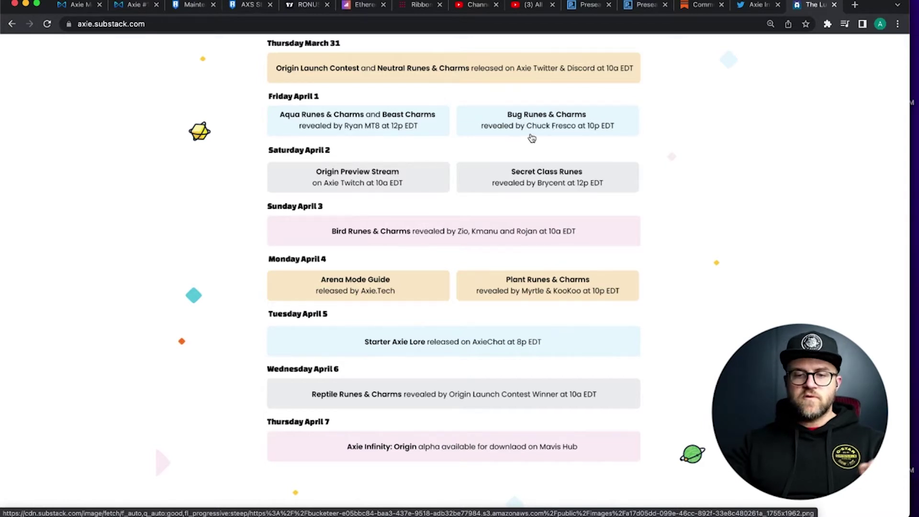
{"action": "scroll", "coordinate": [228, 160], "scroll_direction": "down", "scroll_amount": 1}
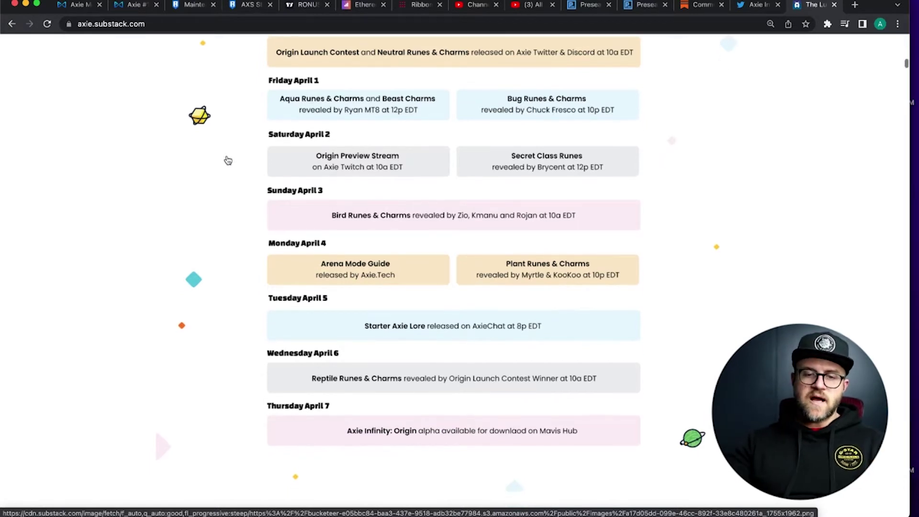
{"action": "scroll", "coordinate": [228, 160], "scroll_direction": "up", "scroll_amount": 1}
{"action": "scroll", "coordinate": [227, 160], "scroll_direction": "down", "scroll_amount": 2}
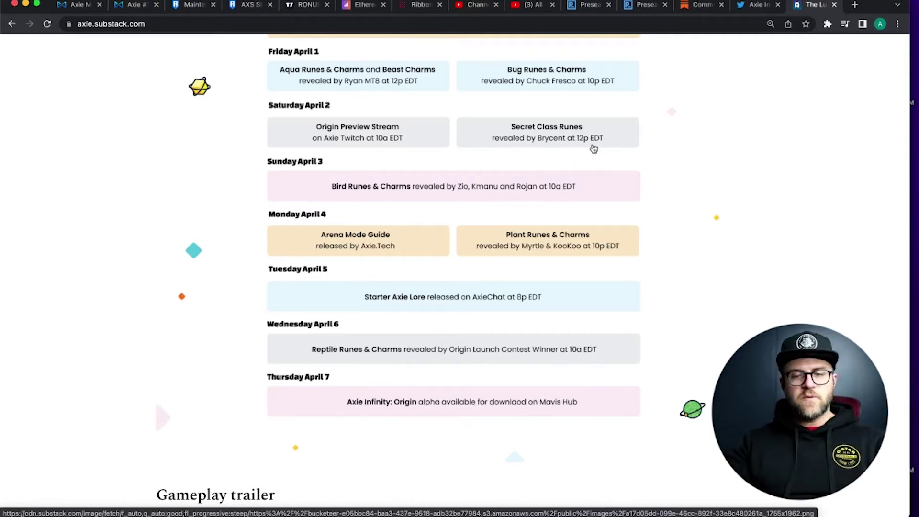
{"action": "scroll", "coordinate": [677, 147], "scroll_direction": "down", "scroll_amount": 1}
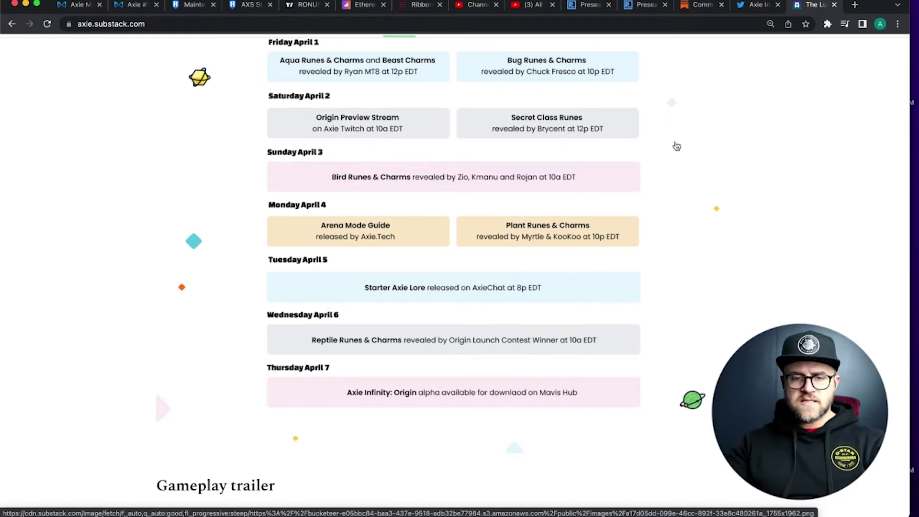
{"action": "scroll", "coordinate": [676, 146], "scroll_direction": "down", "scroll_amount": 2}
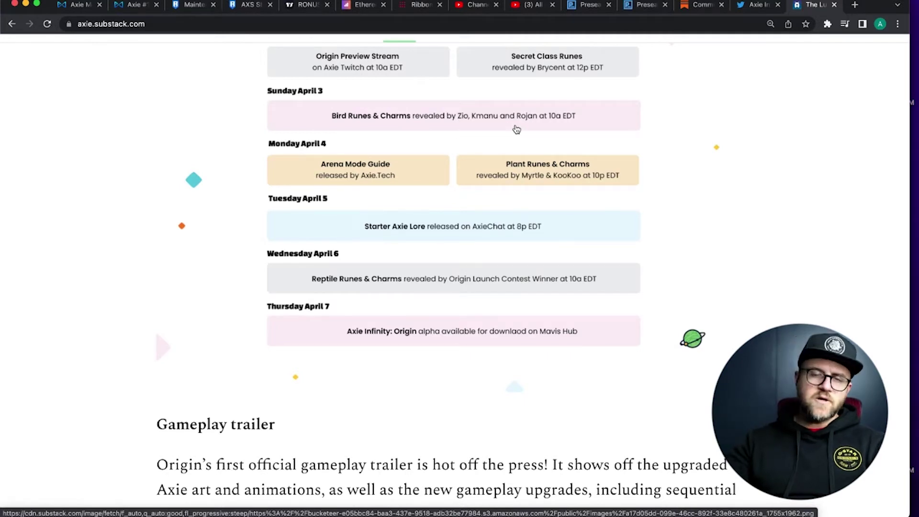
{"action": "scroll", "coordinate": [471, 129], "scroll_direction": "down", "scroll_amount": 1}
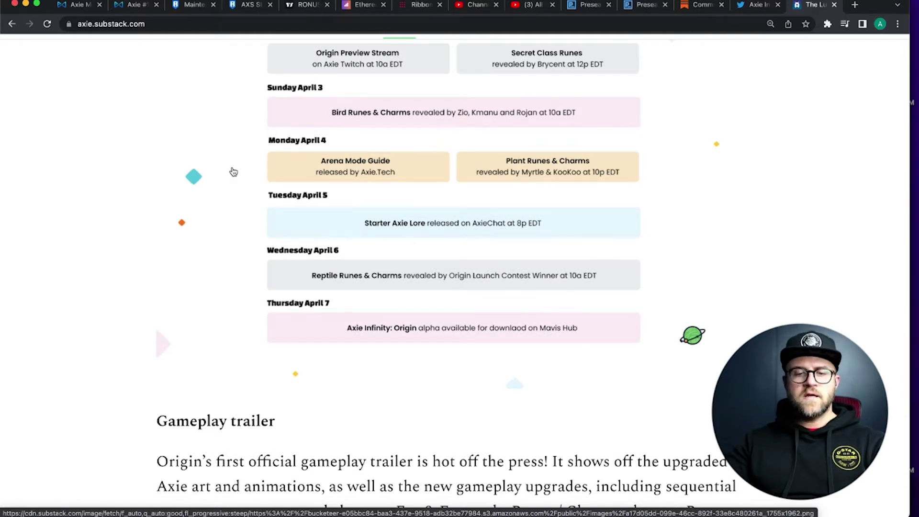
{"action": "scroll", "coordinate": [234, 172], "scroll_direction": "down", "scroll_amount": 1}
{"action": "scroll", "coordinate": [233, 171], "scroll_direction": "down", "scroll_amount": 1}
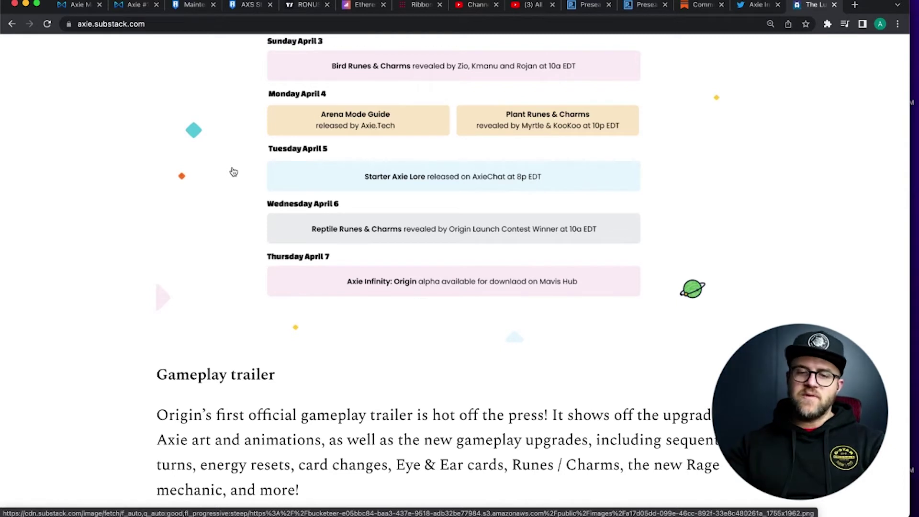
{"action": "scroll", "coordinate": [233, 171], "scroll_direction": "down", "scroll_amount": 1}
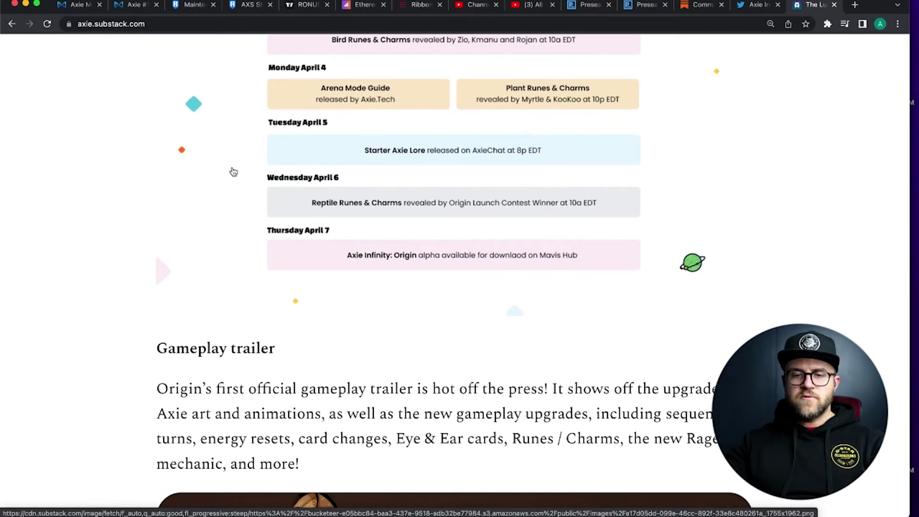
{"action": "scroll", "coordinate": [233, 172], "scroll_direction": "down", "scroll_amount": 1}
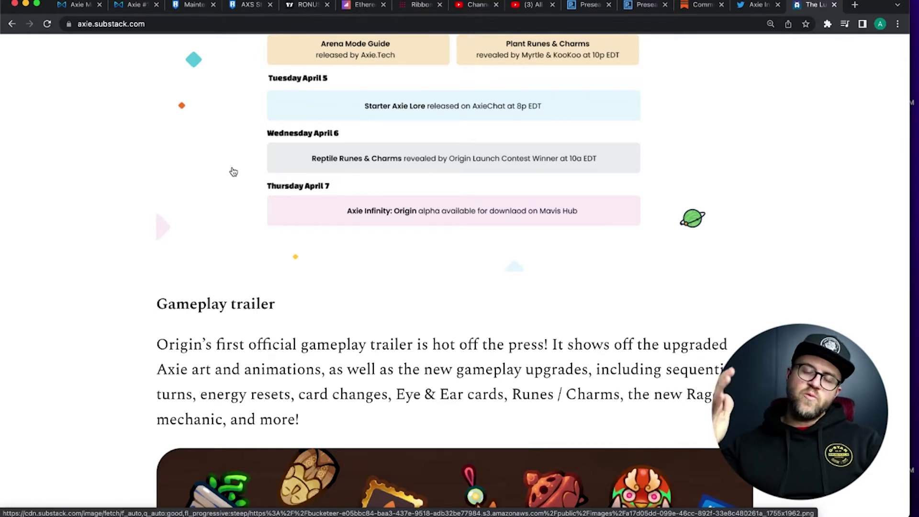
{"action": "scroll", "coordinate": [233, 172], "scroll_direction": "down", "scroll_amount": 1}
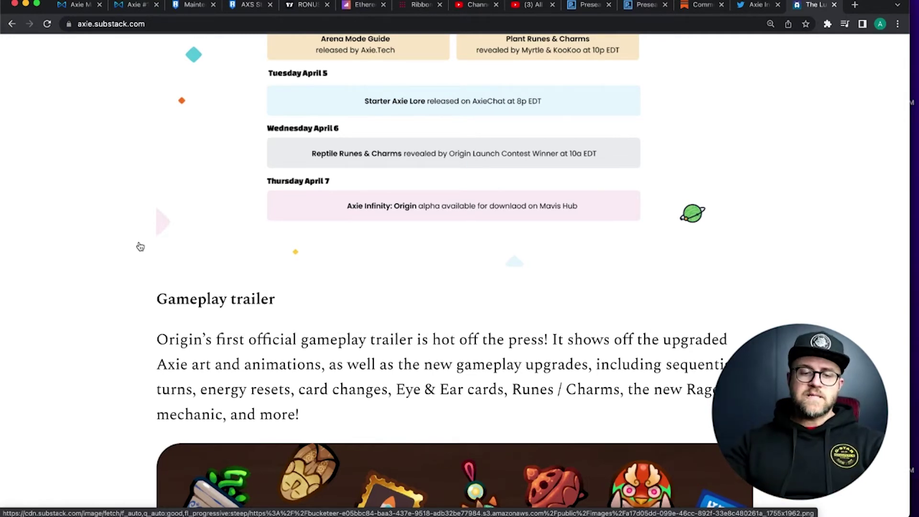
{"action": "scroll", "coordinate": [140, 247], "scroll_direction": "down", "scroll_amount": 1}
{"action": "scroll", "coordinate": [119, 250], "scroll_direction": "down", "scroll_amount": 2}
{"action": "scroll", "coordinate": [118, 250], "scroll_direction": "down", "scroll_amount": 3}
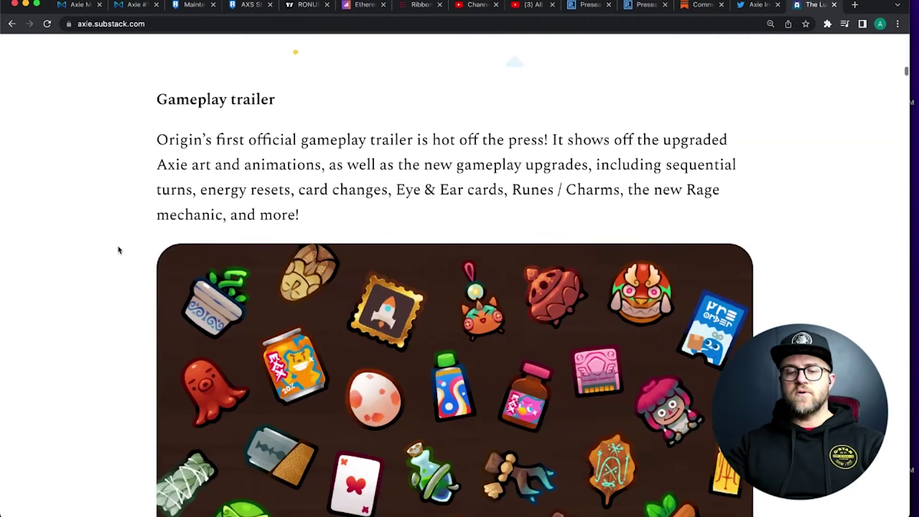
{"action": "scroll", "coordinate": [119, 250], "scroll_direction": "down", "scroll_amount": 1}
{"action": "scroll", "coordinate": [118, 249], "scroll_direction": "down", "scroll_amount": 2}
{"action": "scroll", "coordinate": [118, 250], "scroll_direction": "down", "scroll_amount": 4}
{"action": "scroll", "coordinate": [119, 250], "scroll_direction": "down", "scroll_amount": 2}
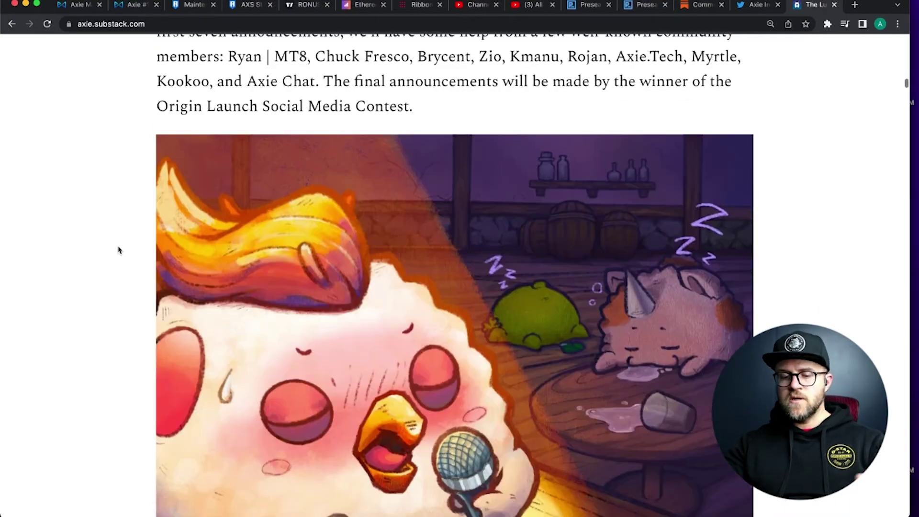
{"action": "scroll", "coordinate": [118, 250], "scroll_direction": "down", "scroll_amount": 2}
{"action": "scroll", "coordinate": [119, 250], "scroll_direction": "down", "scroll_amount": 3}
{"action": "scroll", "coordinate": [119, 250], "scroll_direction": "down", "scroll_amount": 3}
{"action": "scroll", "coordinate": [119, 250], "scroll_direction": "down", "scroll_amount": 2}
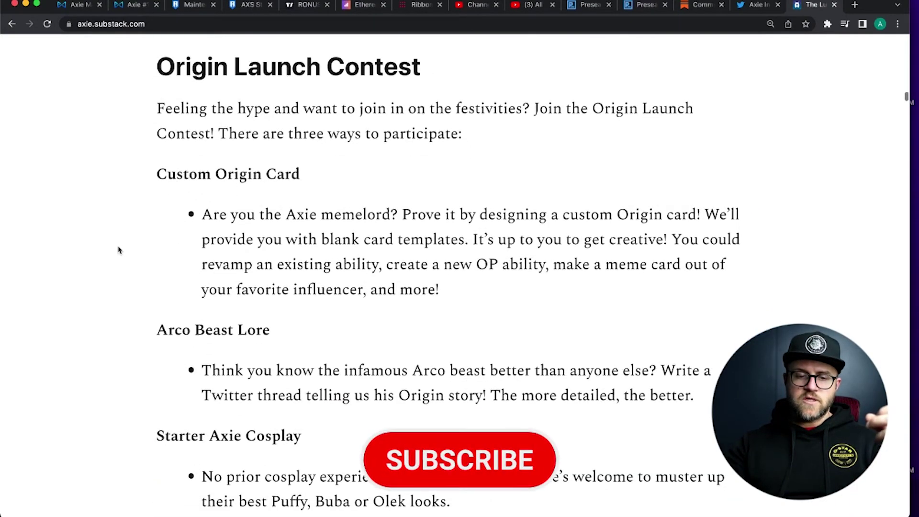
{"action": "scroll", "coordinate": [119, 250], "scroll_direction": "down", "scroll_amount": 3}
{"action": "scroll", "coordinate": [118, 251], "scroll_direction": "down", "scroll_amount": 1}
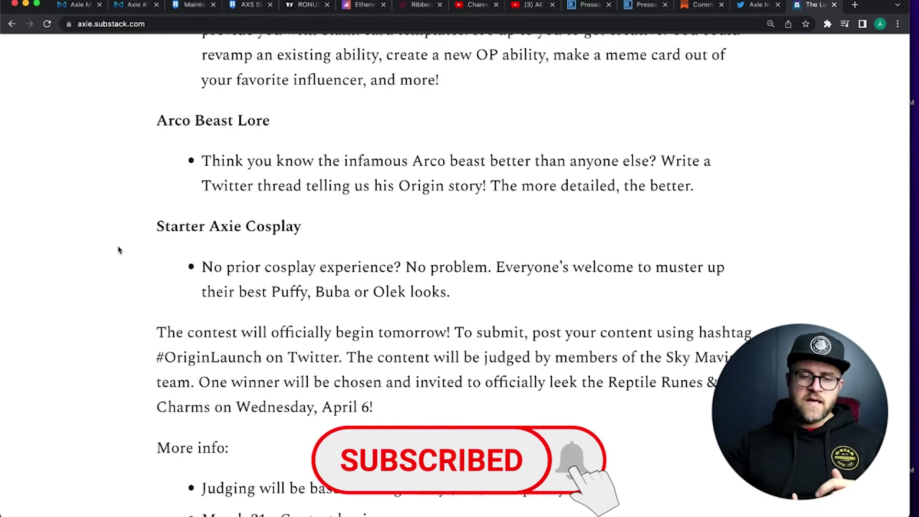
{"action": "scroll", "coordinate": [119, 250], "scroll_direction": "down", "scroll_amount": 3}
{"action": "scroll", "coordinate": [119, 250], "scroll_direction": "down", "scroll_amount": 3}
{"action": "scroll", "coordinate": [118, 250], "scroll_direction": "down", "scroll_amount": 4}
{"action": "scroll", "coordinate": [118, 250], "scroll_direction": "down", "scroll_amount": 1}
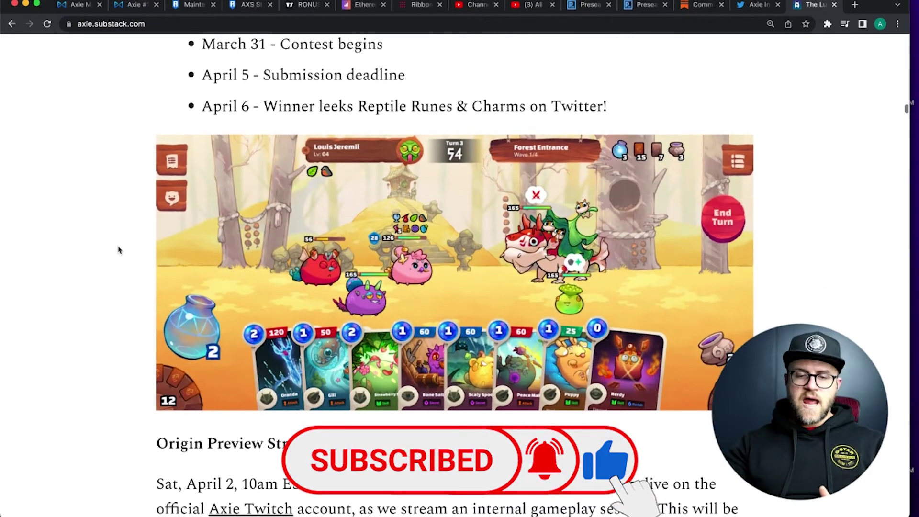
{"action": "scroll", "coordinate": [118, 251], "scroll_direction": "down", "scroll_amount": 1}
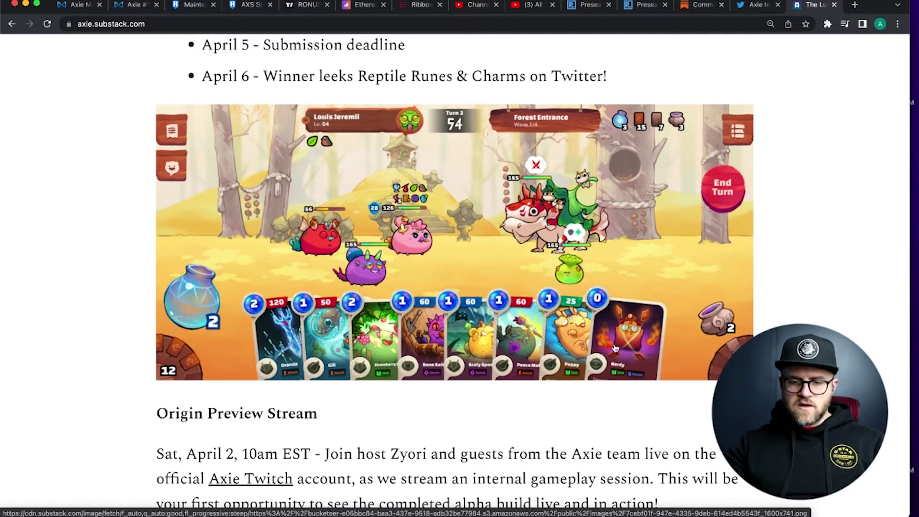
{"action": "scroll", "coordinate": [61, 296], "scroll_direction": "down", "scroll_amount": 1}
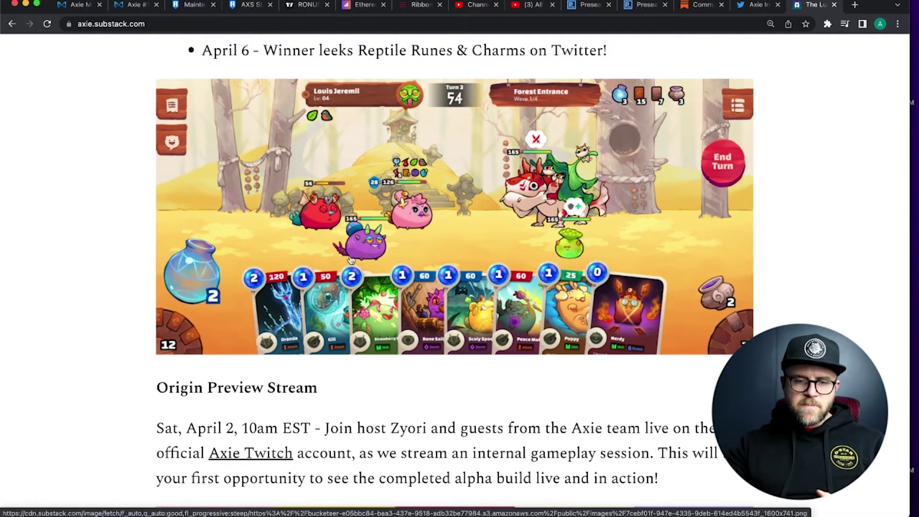
{"action": "scroll", "coordinate": [183, 232], "scroll_direction": "down", "scroll_amount": 1}
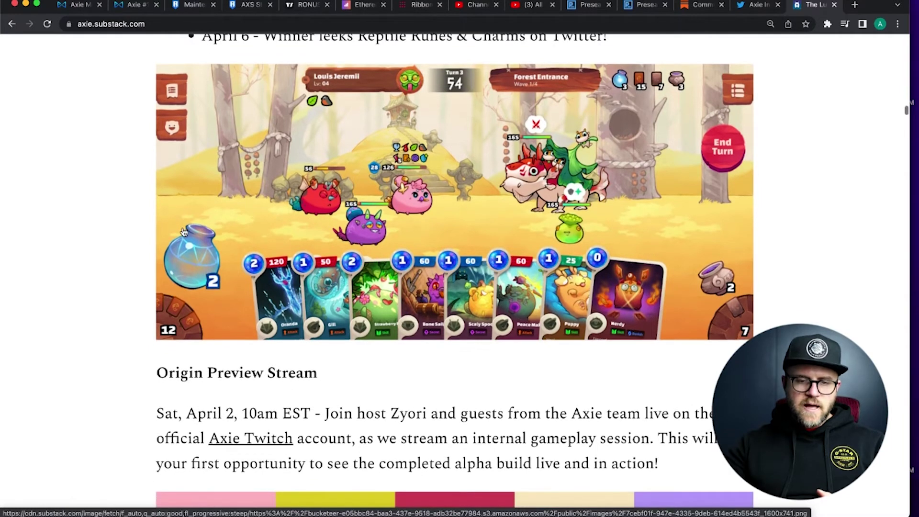
{"action": "scroll", "coordinate": [184, 232], "scroll_direction": "up", "scroll_amount": 1}
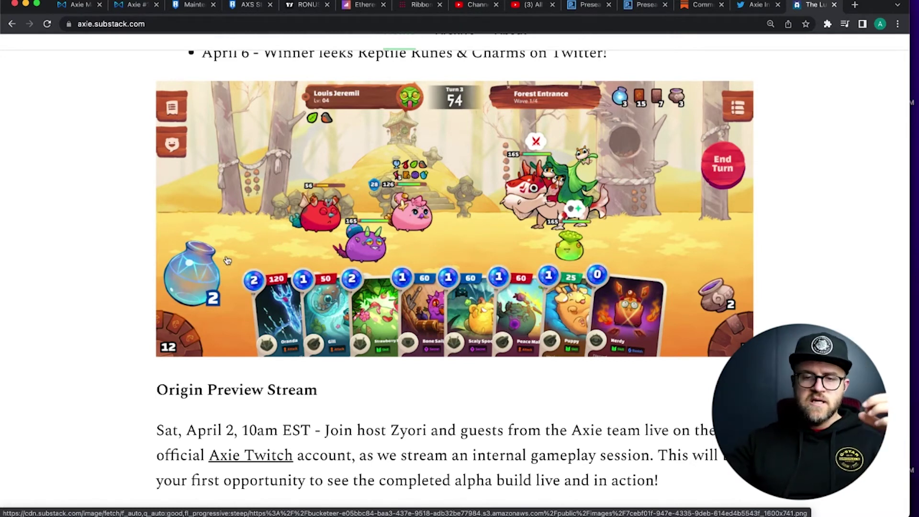
{"action": "scroll", "coordinate": [226, 248], "scroll_direction": "down", "scroll_amount": 2}
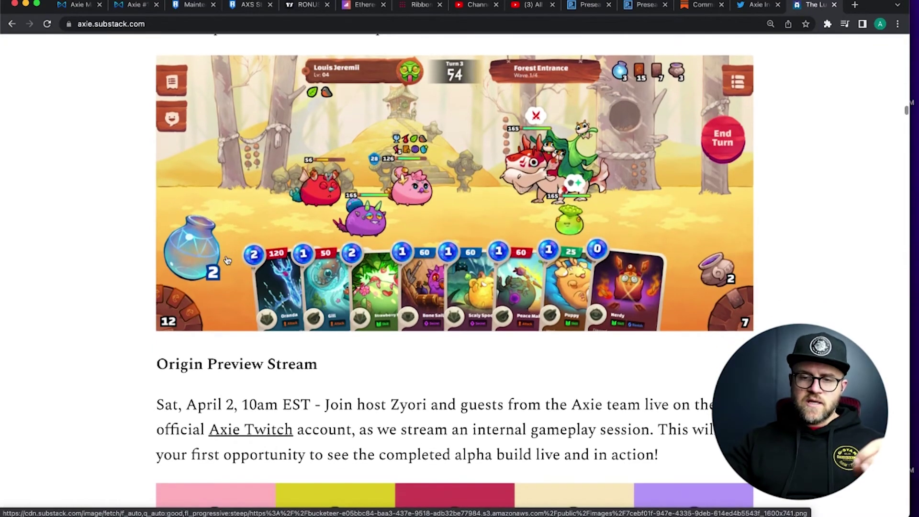
{"action": "scroll", "coordinate": [131, 313], "scroll_direction": "down", "scroll_amount": 2}
{"action": "scroll", "coordinate": [134, 316], "scroll_direction": "down", "scroll_amount": 5}
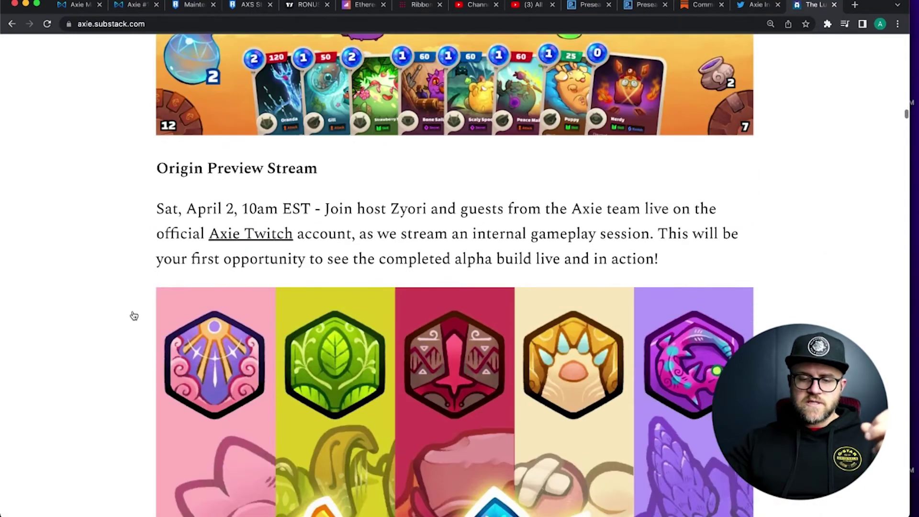
{"action": "scroll", "coordinate": [133, 315], "scroll_direction": "down", "scroll_amount": 2}
{"action": "scroll", "coordinate": [132, 314], "scroll_direction": "down", "scroll_amount": 4}
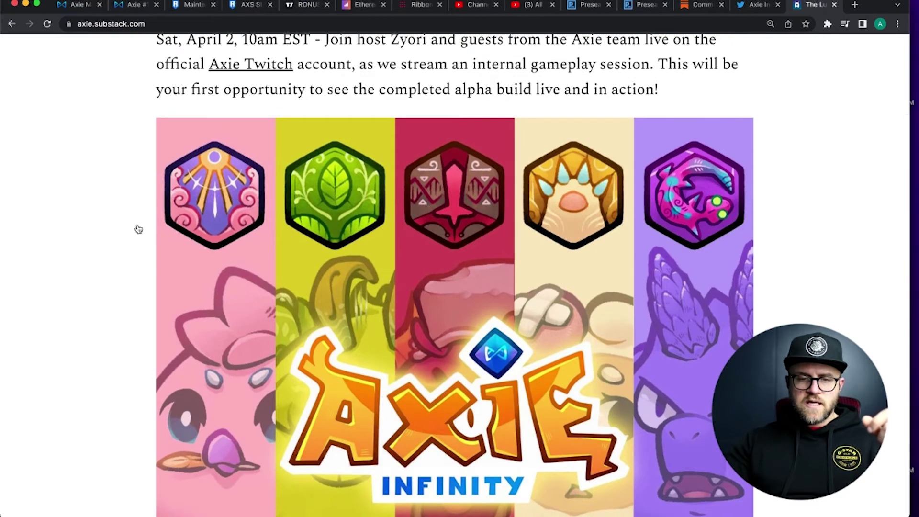
{"action": "scroll", "coordinate": [111, 270], "scroll_direction": "down", "scroll_amount": 5}
{"action": "scroll", "coordinate": [110, 271], "scroll_direction": "down", "scroll_amount": 4}
{"action": "scroll", "coordinate": [111, 271], "scroll_direction": "down", "scroll_amount": 3}
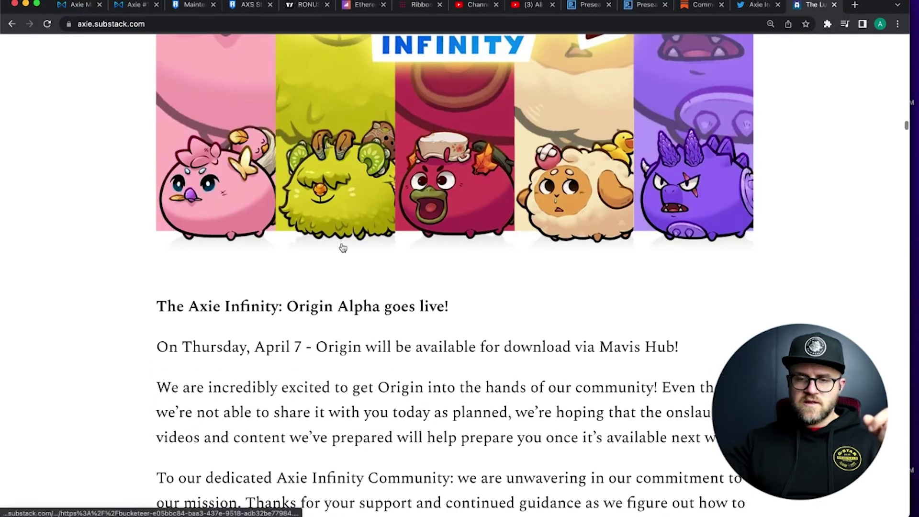
{"action": "scroll", "coordinate": [342, 247], "scroll_direction": "up", "scroll_amount": 1}
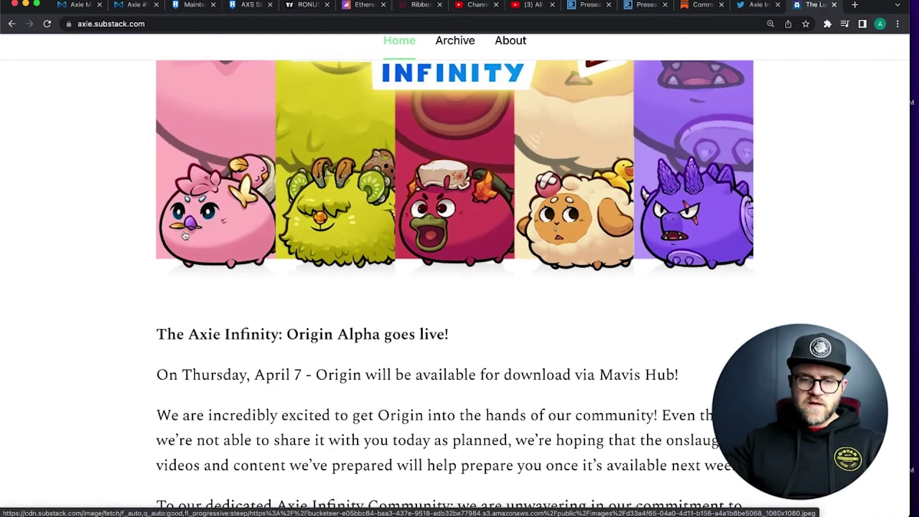
{"action": "scroll", "coordinate": [130, 251], "scroll_direction": "down", "scroll_amount": 1}
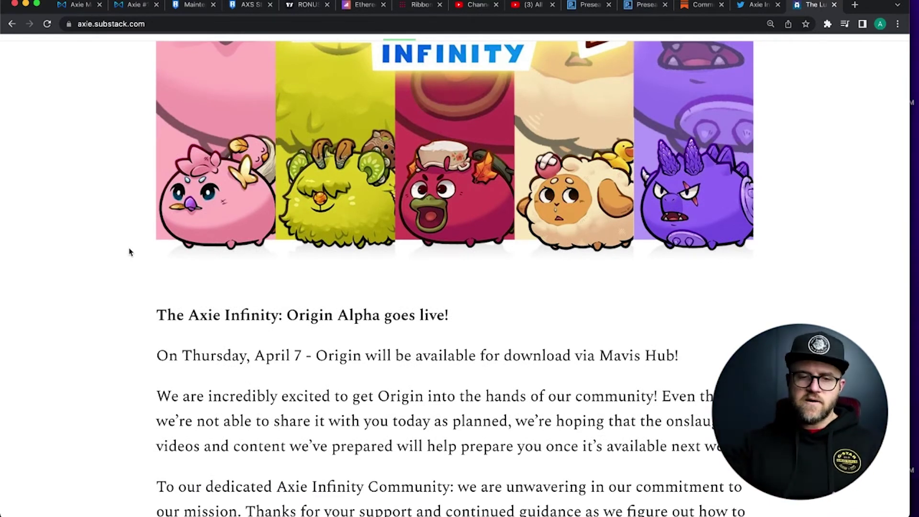
{"action": "scroll", "coordinate": [129, 252], "scroll_direction": "down", "scroll_amount": 1}
{"action": "scroll", "coordinate": [130, 251], "scroll_direction": "down", "scroll_amount": 2}
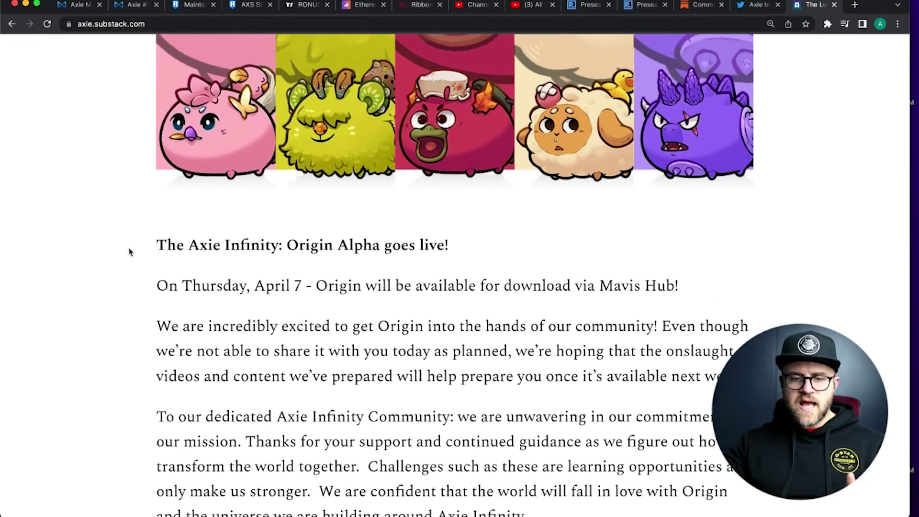
{"action": "scroll", "coordinate": [130, 251], "scroll_direction": "down", "scroll_amount": 2}
{"action": "scroll", "coordinate": [129, 251], "scroll_direction": "down", "scroll_amount": 2}
{"action": "scroll", "coordinate": [129, 251], "scroll_direction": "down", "scroll_amount": 2}
{"action": "scroll", "coordinate": [130, 251], "scroll_direction": "up", "scroll_amount": 10}
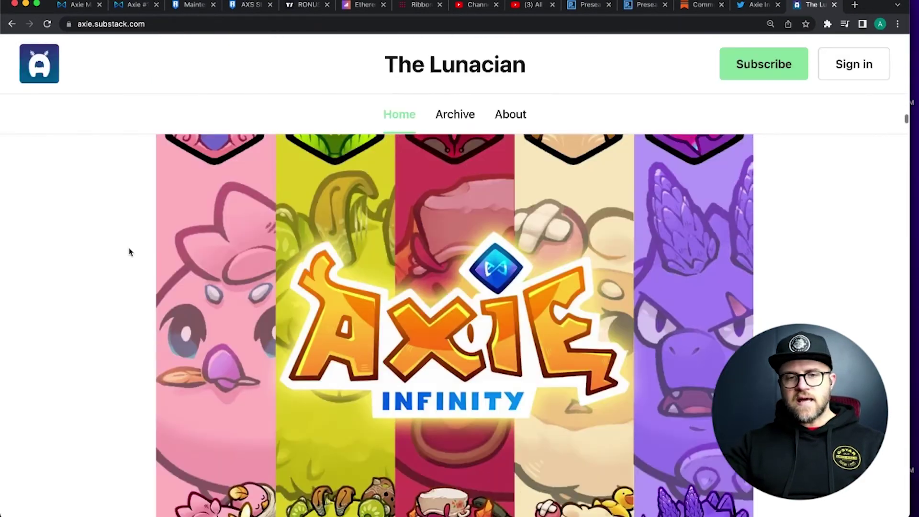
{"action": "scroll", "coordinate": [129, 252], "scroll_direction": "up", "scroll_amount": 2}
On the Axie tweet, flip between the Mystic and Rare & Epic Neutral Charms images
{"action": "left_click", "coordinate": [759, 6]}
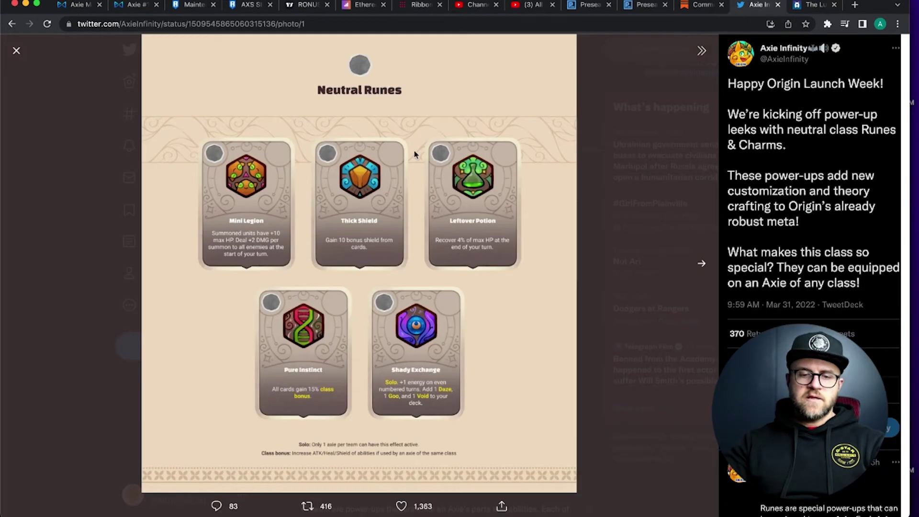
{"action": "left_click", "coordinate": [701, 266]}
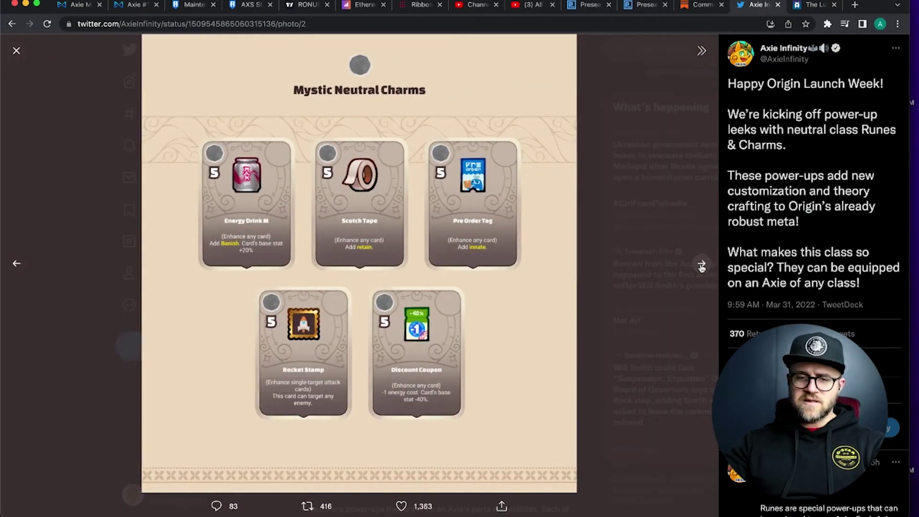
{"action": "key", "text": "Left"}
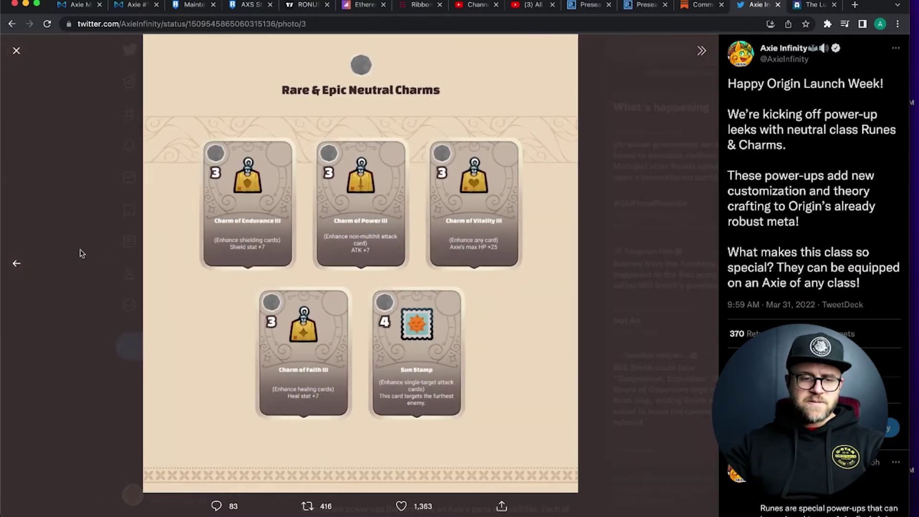
{"action": "key", "text": "Right"}
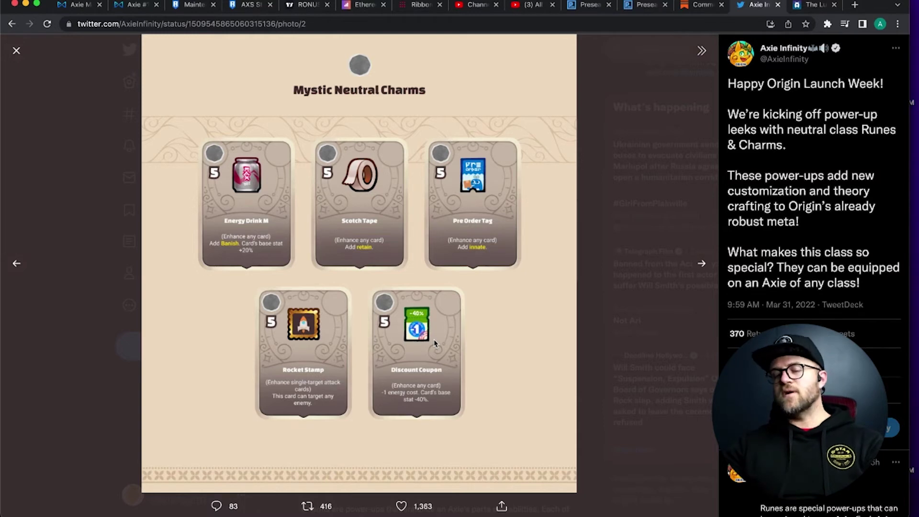
Close the Rare & Epic Neutral Charms image, then reopen it full-size from the thread
{"action": "left_click", "coordinate": [701, 263]}
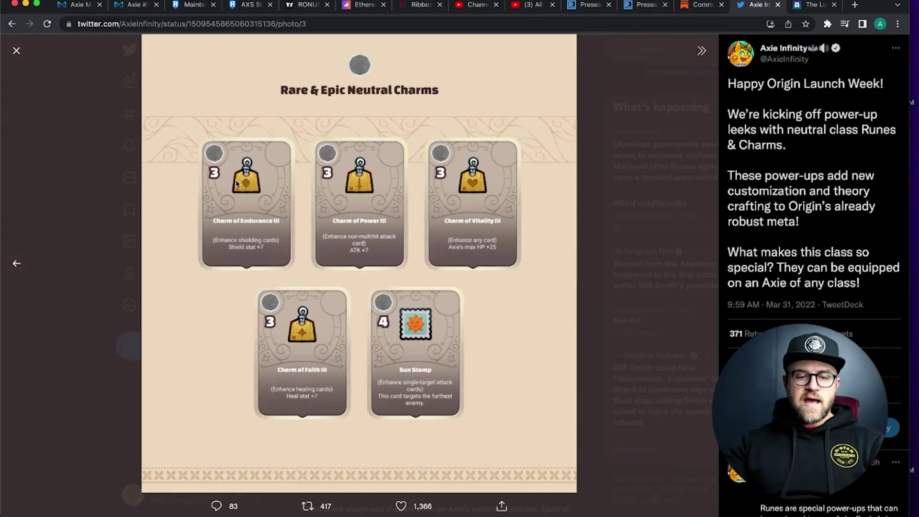
{"action": "key", "text": "Escape"}
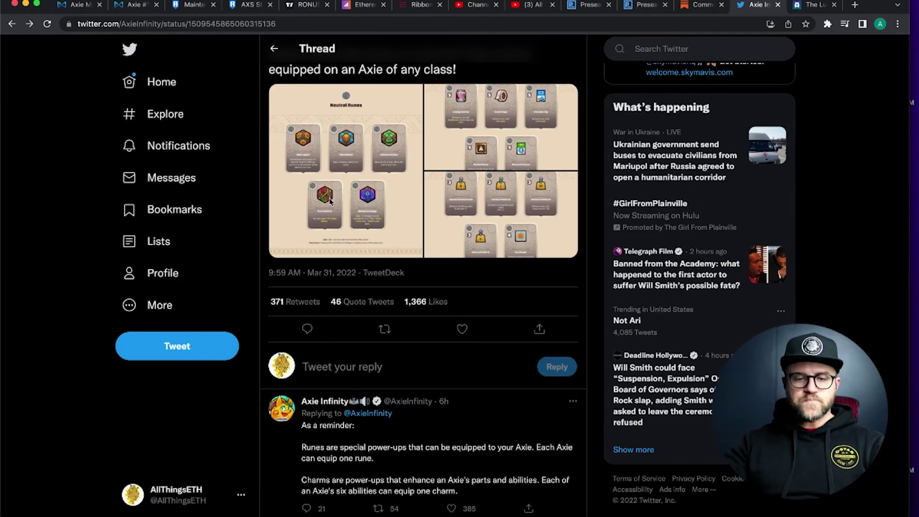
{"action": "left_click", "coordinate": [471, 189]}
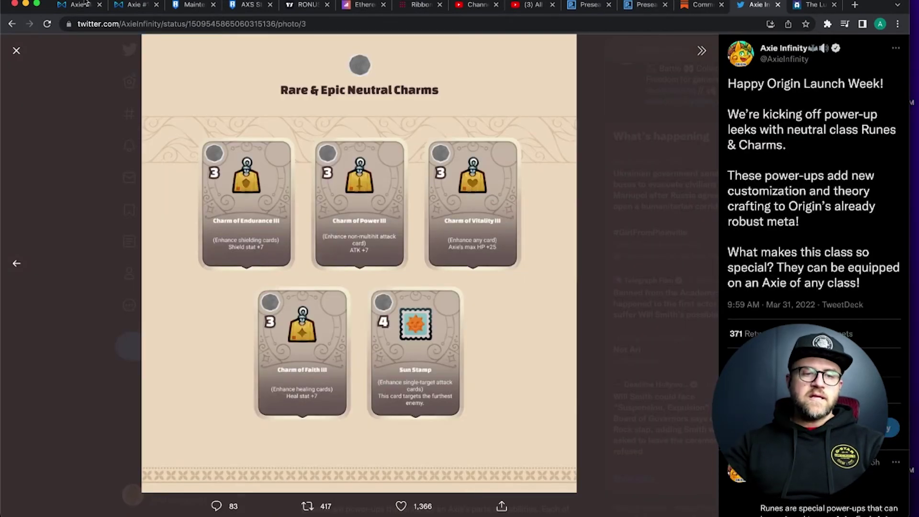
Leave Axie #11283416 for the inventory and open Printer 95% Purity's details
{"action": "left_click", "coordinate": [136, 8]}
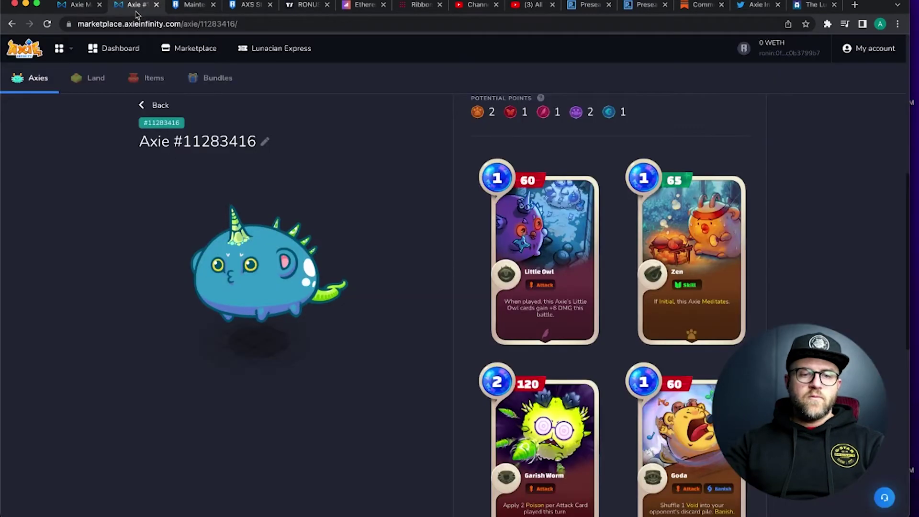
{"action": "scroll", "coordinate": [575, 163], "scroll_direction": "up", "scroll_amount": 1}
{"action": "scroll", "coordinate": [575, 164], "scroll_direction": "up", "scroll_amount": 2}
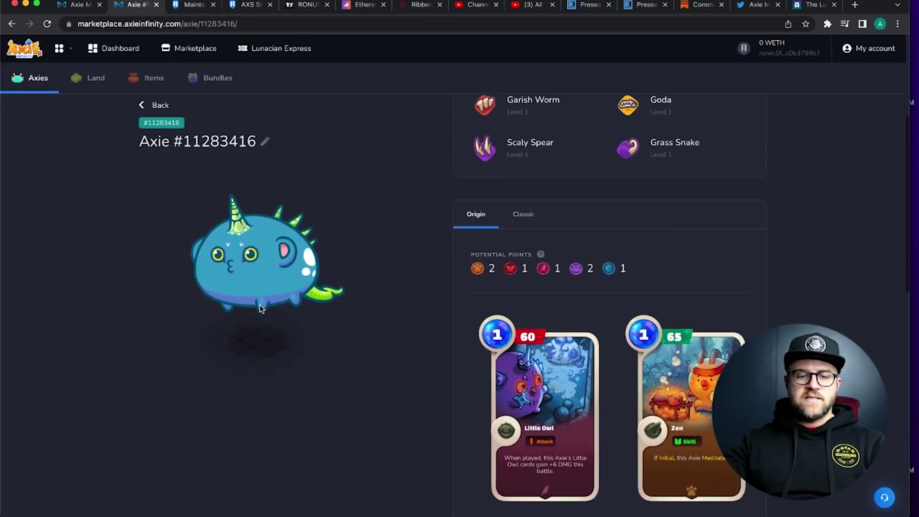
{"action": "scroll", "coordinate": [433, 338], "scroll_direction": "down", "scroll_amount": 1}
{"action": "scroll", "coordinate": [433, 337], "scroll_direction": "down", "scroll_amount": 1}
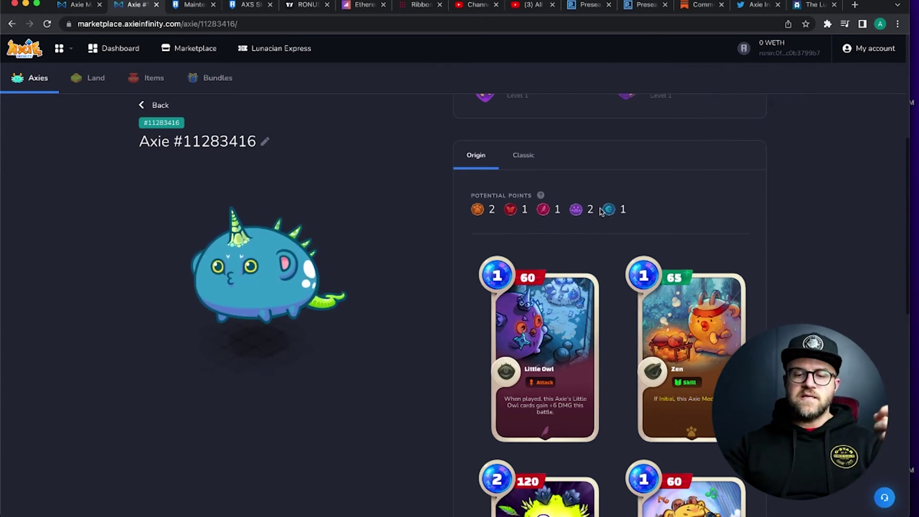
{"action": "scroll", "coordinate": [606, 219], "scroll_direction": "down", "scroll_amount": 1}
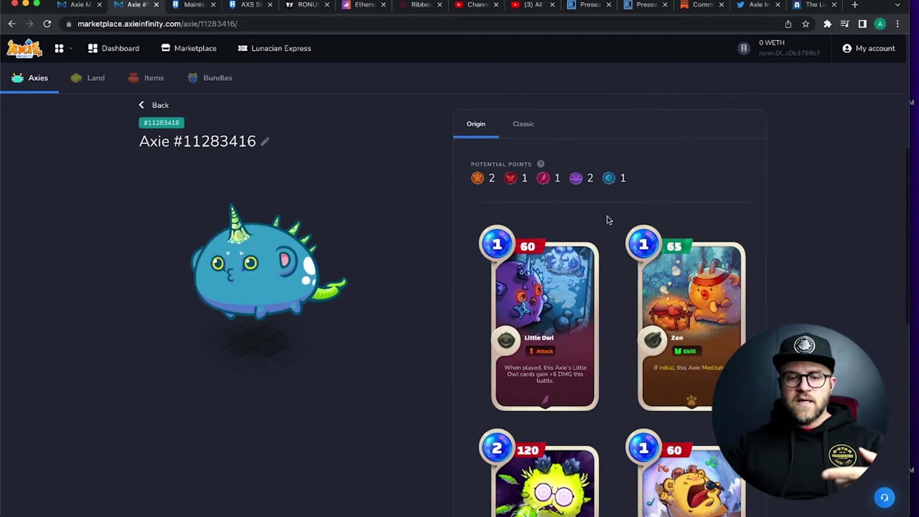
{"action": "scroll", "coordinate": [606, 220], "scroll_direction": "down", "scroll_amount": 1}
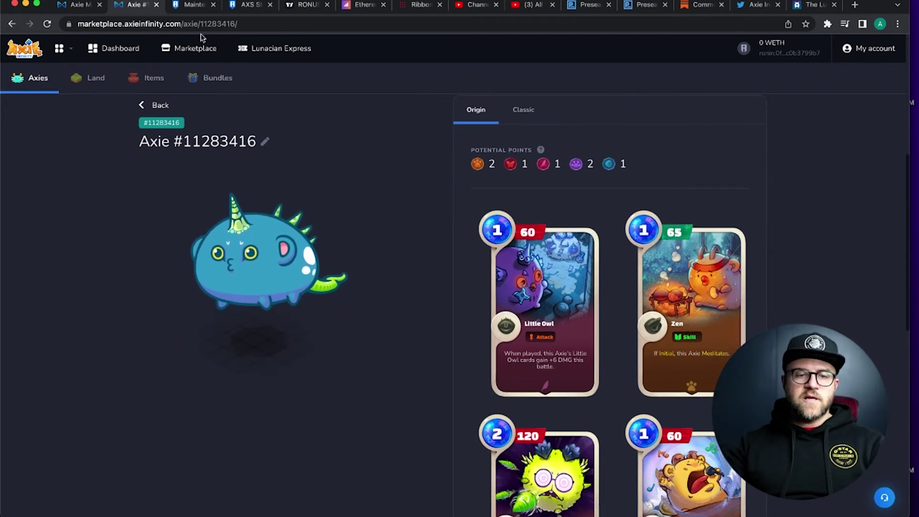
{"action": "left_click", "coordinate": [141, 106]}
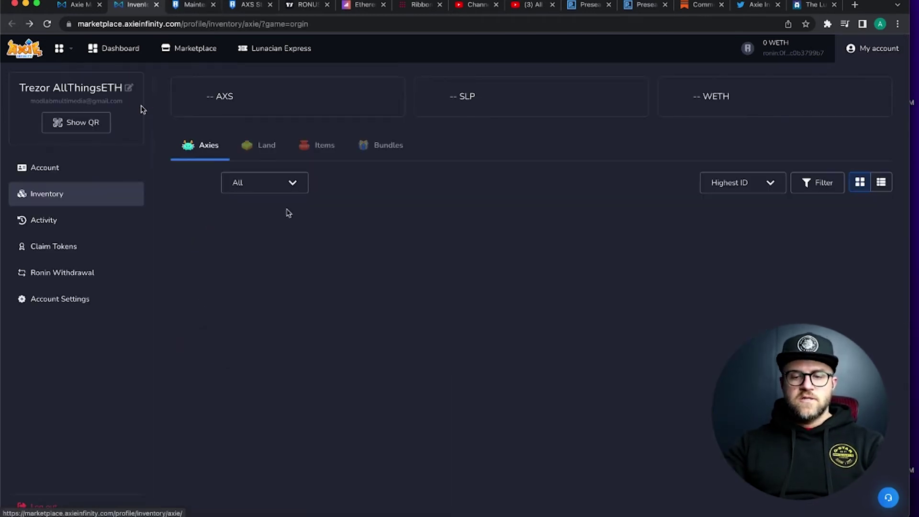
{"action": "left_click", "coordinate": [524, 295]}
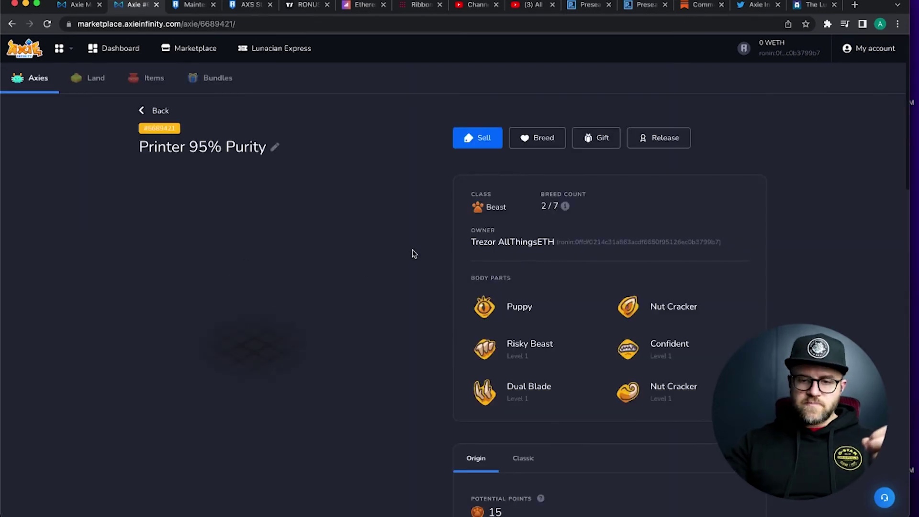
{"action": "scroll", "coordinate": [409, 251], "scroll_direction": "down", "scroll_amount": 3}
{"action": "scroll", "coordinate": [412, 253], "scroll_direction": "down", "scroll_amount": 2}
{"action": "scroll", "coordinate": [466, 266], "scroll_direction": "down", "scroll_amount": 1}
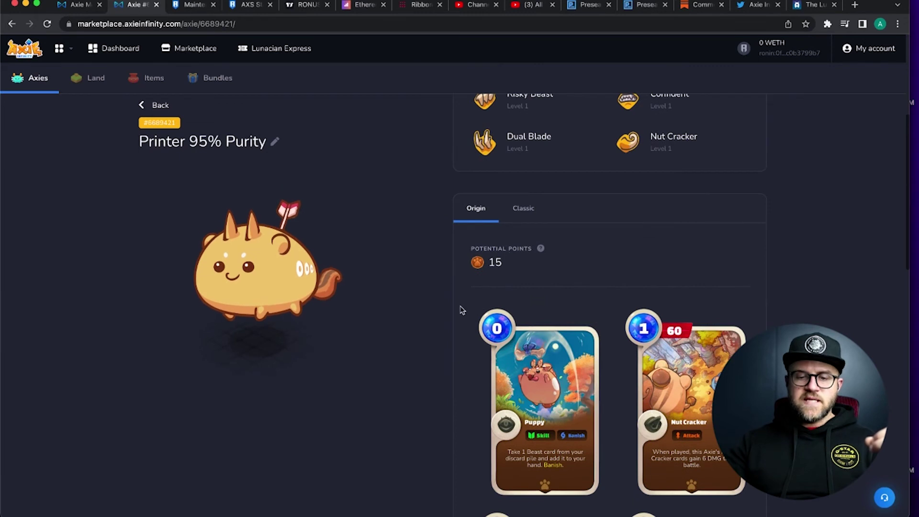
{"action": "scroll", "coordinate": [452, 295], "scroll_direction": "down", "scroll_amount": 2}
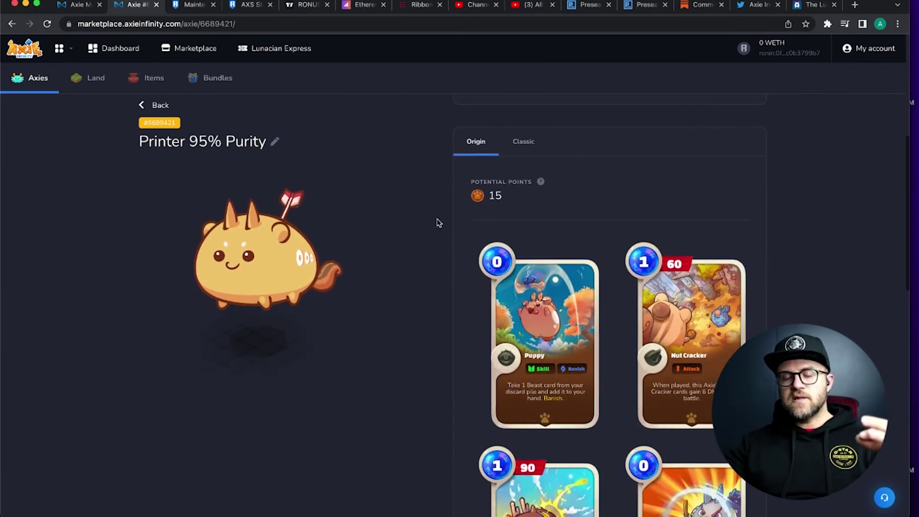
{"action": "scroll", "coordinate": [452, 230], "scroll_direction": "up", "scroll_amount": 1}
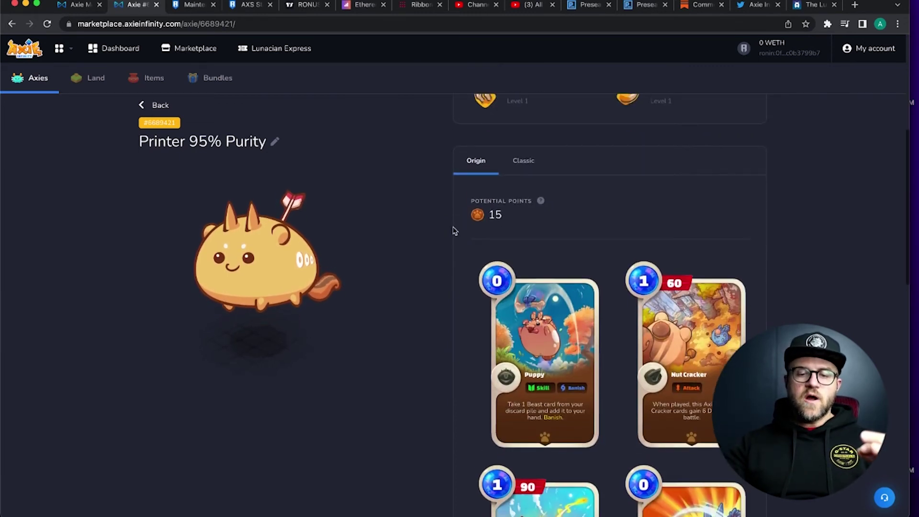
{"action": "scroll", "coordinate": [436, 226], "scroll_direction": "down", "scroll_amount": 1}
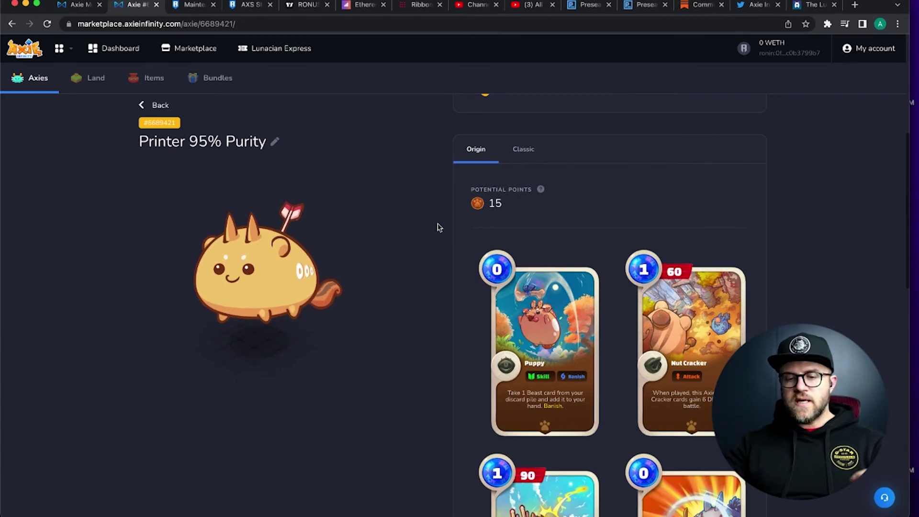
{"action": "scroll", "coordinate": [437, 227], "scroll_direction": "down", "scroll_amount": 1}
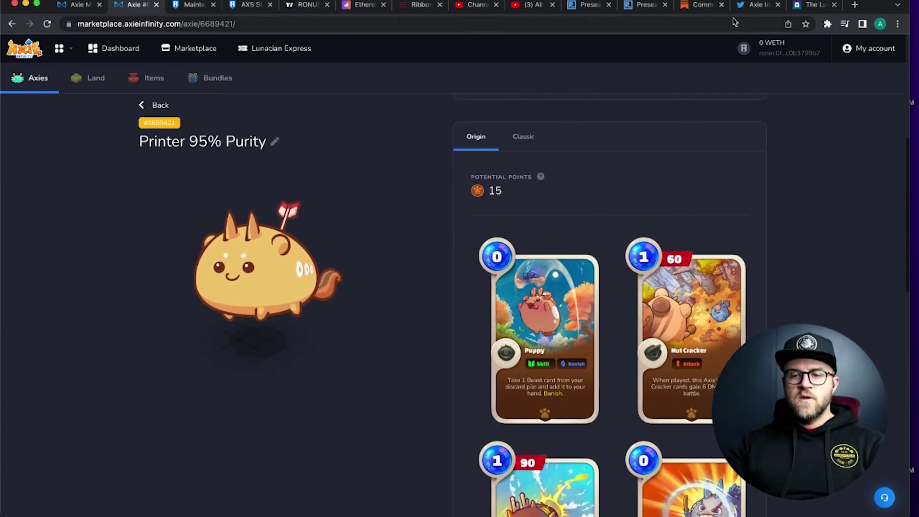
Return to the tweet's full-size image after a brief stop on The Lunacian
{"action": "left_click", "coordinate": [757, 5]}
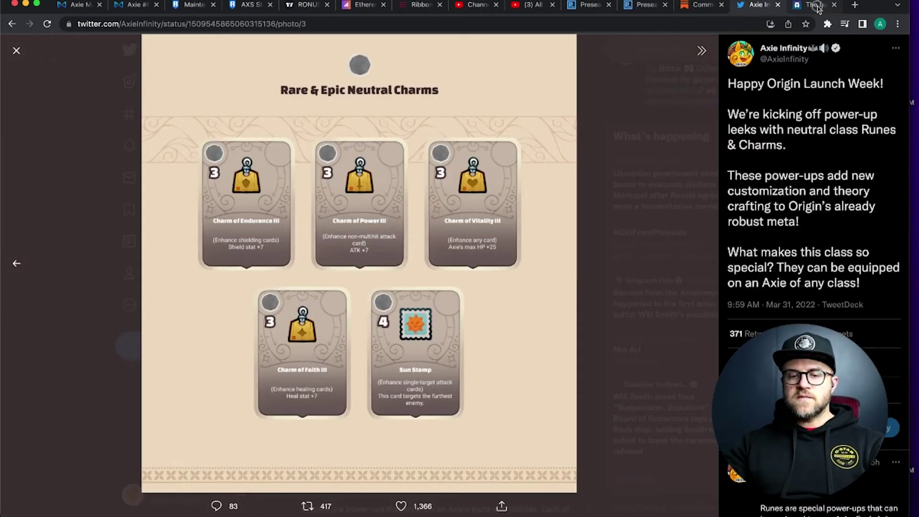
{"action": "left_click", "coordinate": [814, 5]}
{"action": "scroll", "coordinate": [437, 245], "scroll_direction": "down", "scroll_amount": 3}
{"action": "scroll", "coordinate": [438, 241], "scroll_direction": "down", "scroll_amount": 1}
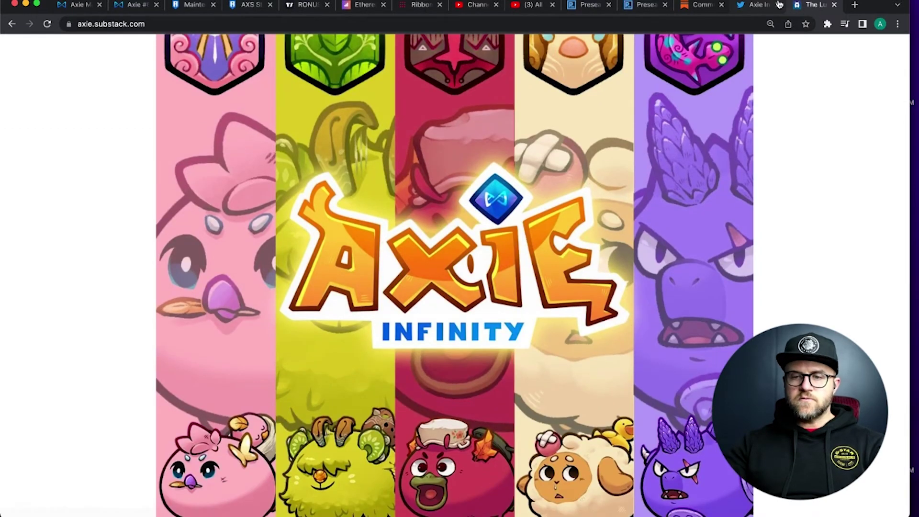
{"action": "left_click", "coordinate": [751, 6]}
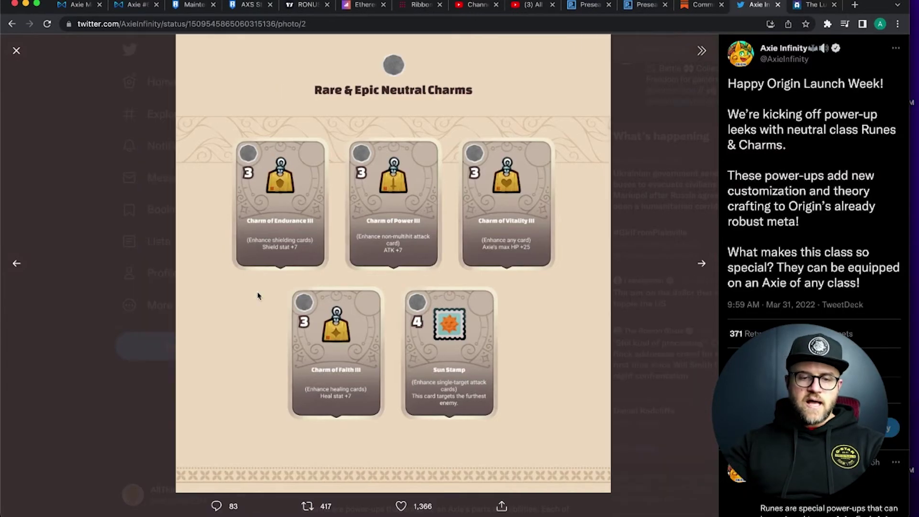
Flip through Neutral Runes, Mystic and Rare & Epic images, ending on Mystic Neutral Charms
{"action": "key", "text": "Left"}
{"action": "key", "text": "Left"}
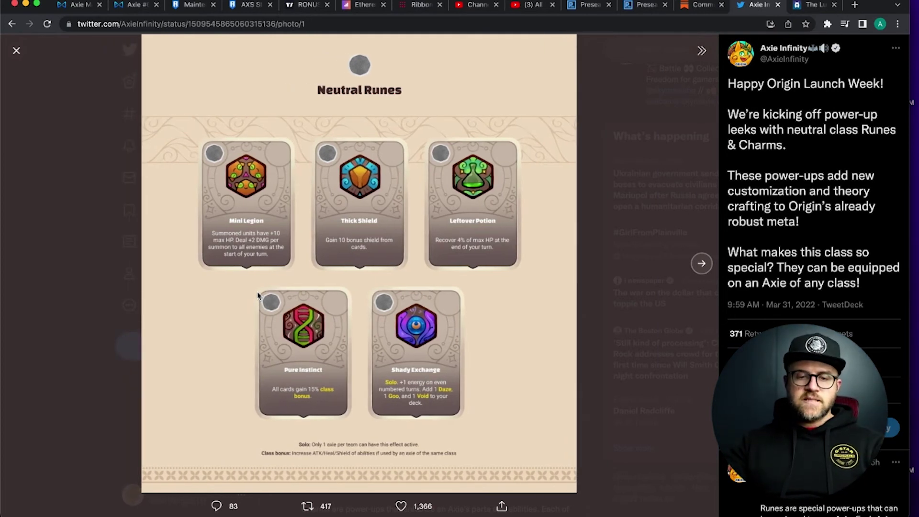
{"action": "key", "text": "Right"}
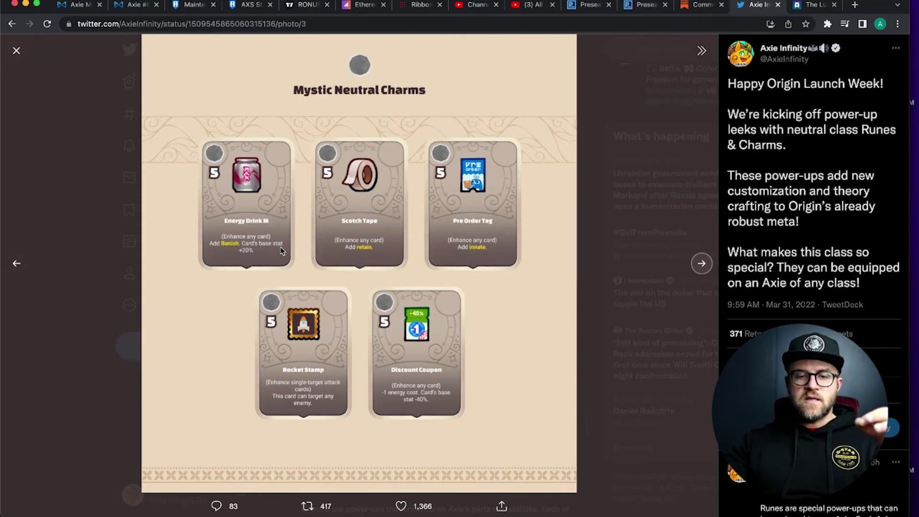
{"action": "key", "text": "Left"}
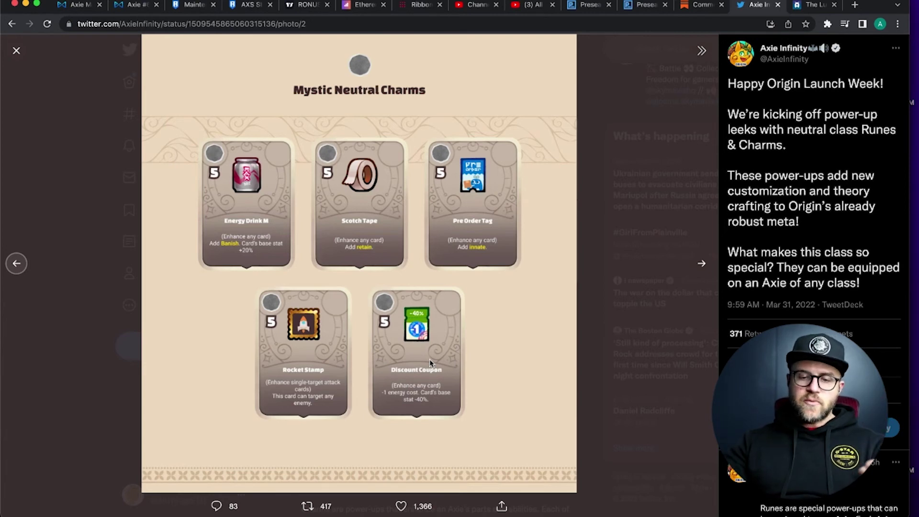
{"action": "key", "text": "Right"}
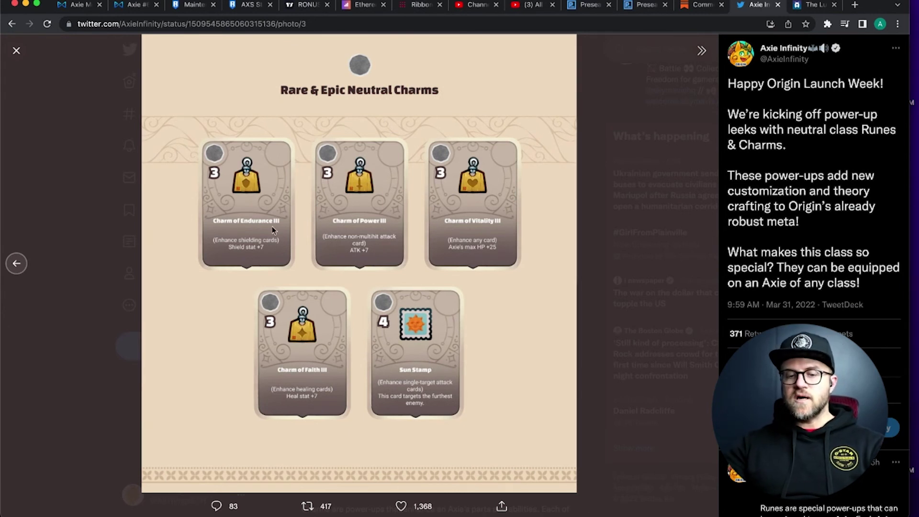
{"action": "key", "text": "Left"}
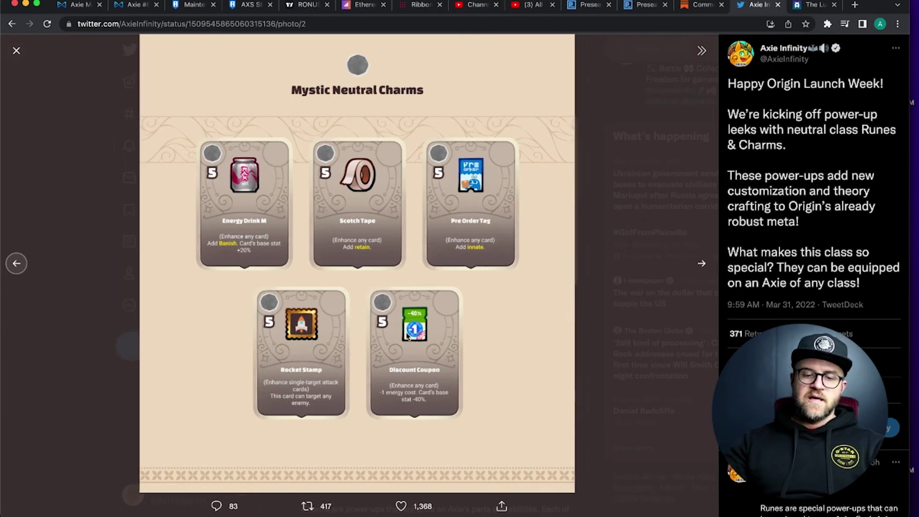